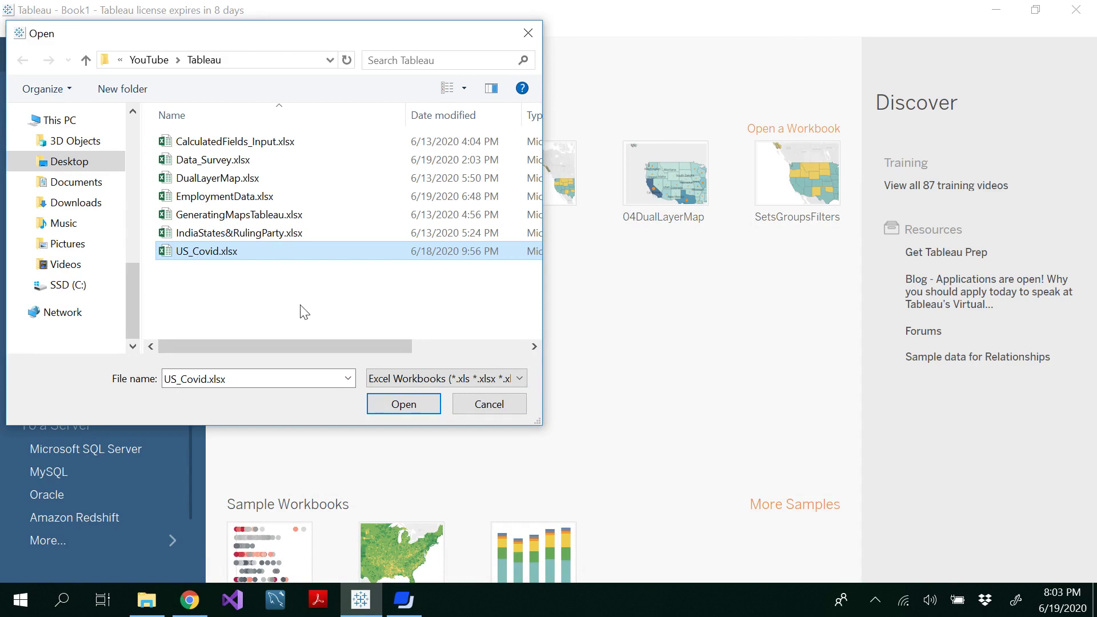
Connect to the Excel workbook US_Covid.xlsx and look over its Sheet1 data
{"action": "left_click", "coordinate": [230, 253]}
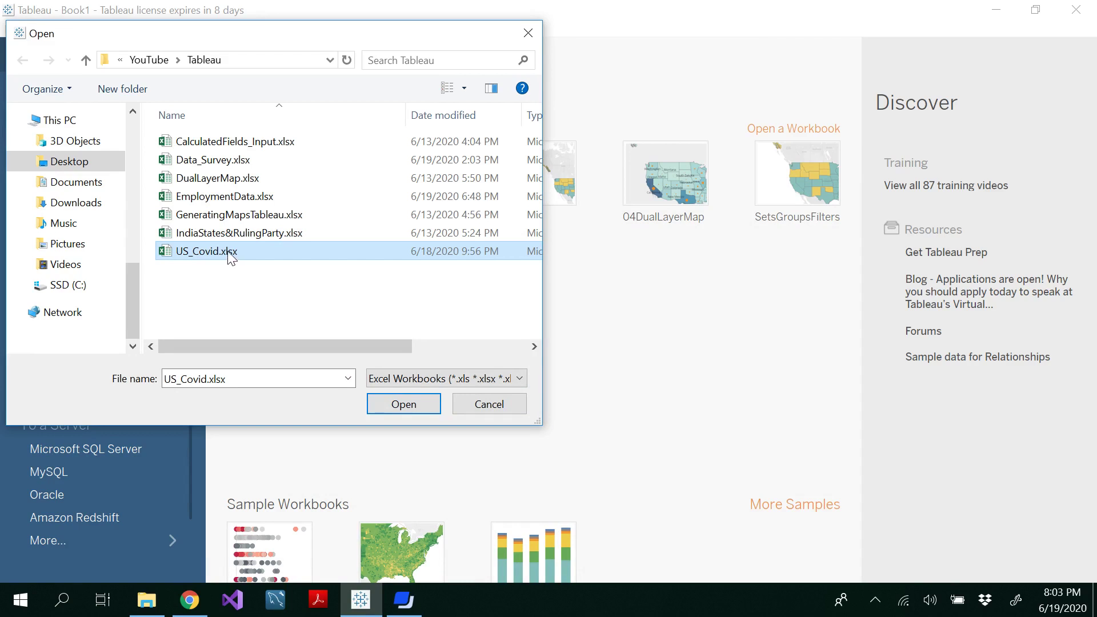
{"action": "left_click", "coordinate": [327, 310]}
{"action": "left_click", "coordinate": [403, 404]}
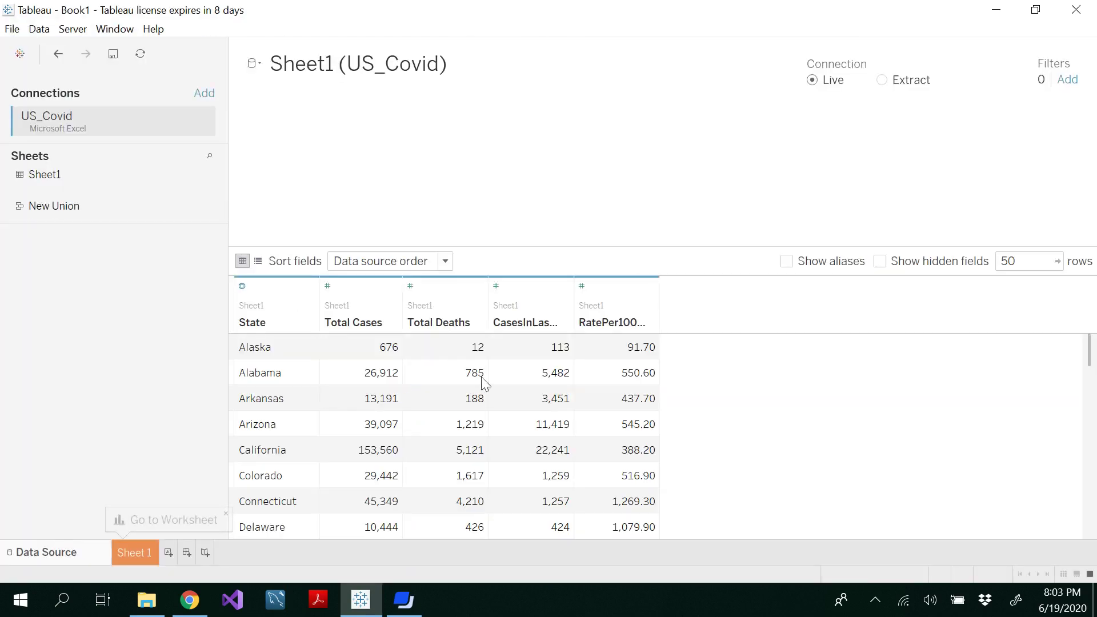
{"action": "scroll", "coordinate": [462, 383], "scroll_direction": "down", "scroll_amount": 5}
{"action": "scroll", "coordinate": [463, 384], "scroll_direction": "up", "scroll_amount": 5}
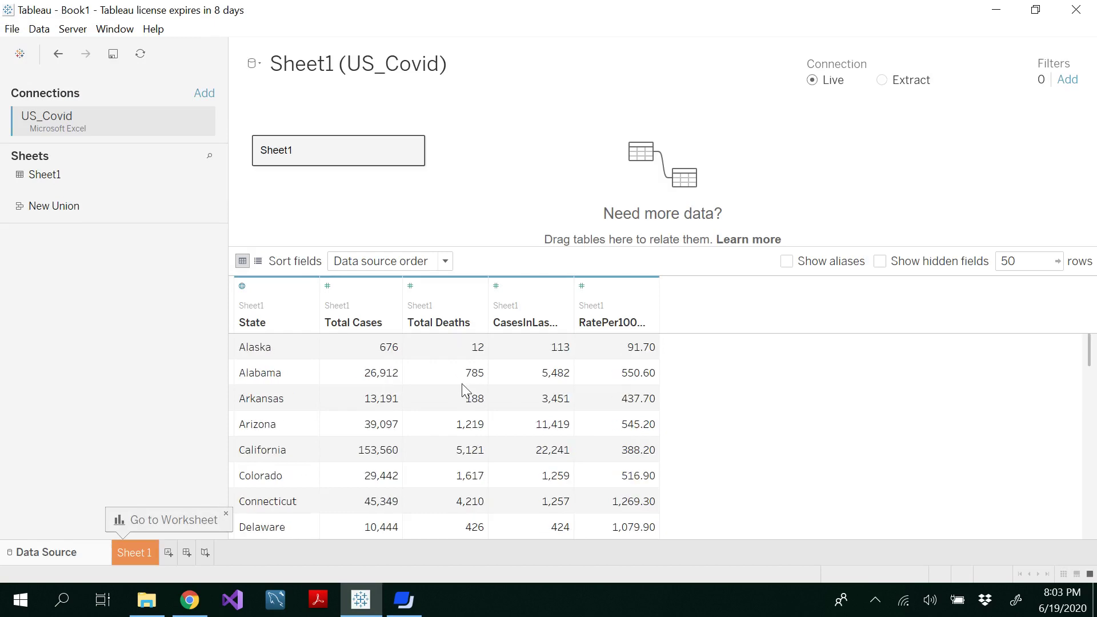
On the Sheet 1 worksheet, chart Total Cases by state, with State in Columns and Total Cases in Rows
{"action": "left_click", "coordinate": [137, 554]}
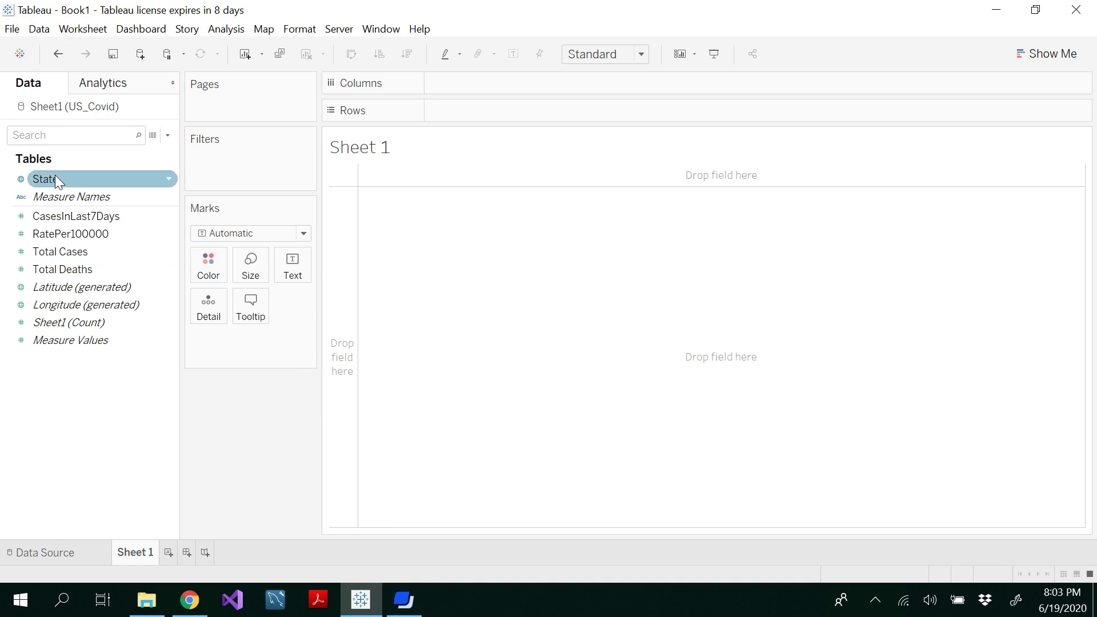
{"action": "left_click_drag", "start_coordinate": [56, 177], "coordinate": [474, 81]}
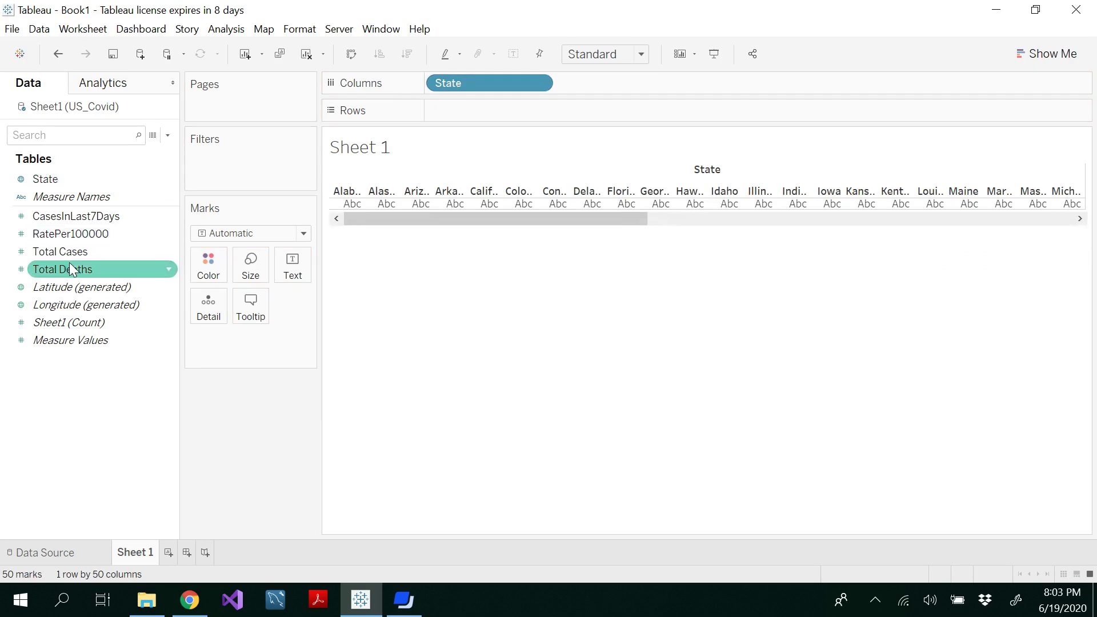
{"action": "left_click_drag", "start_coordinate": [67, 254], "coordinate": [482, 120]}
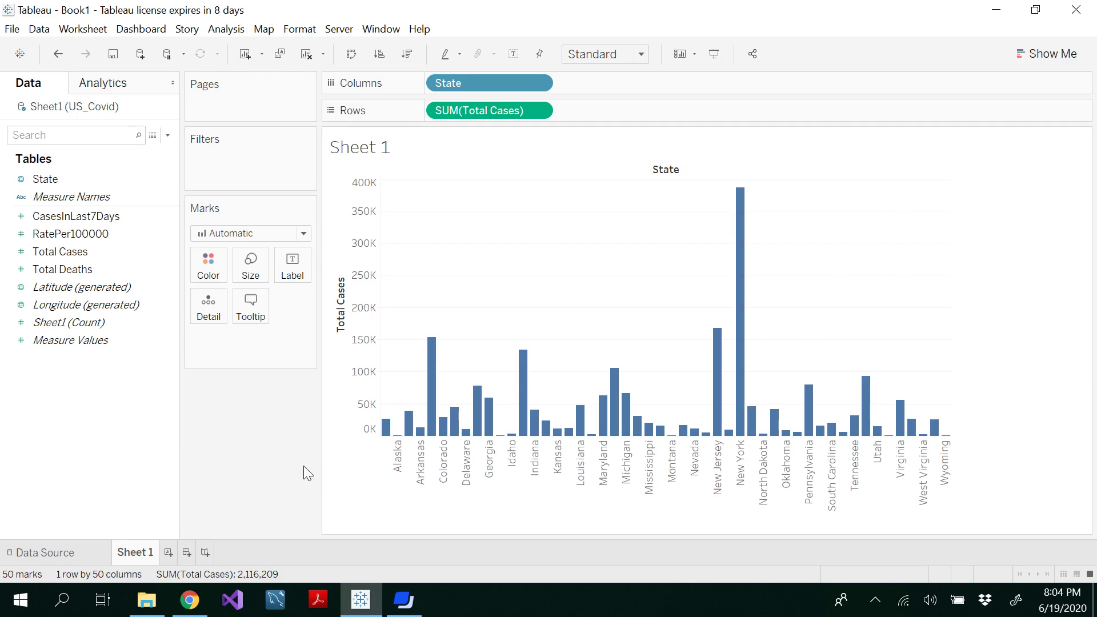
Start a new parameter named myParam with the Integer data type
{"action": "right_click", "coordinate": [85, 390]}
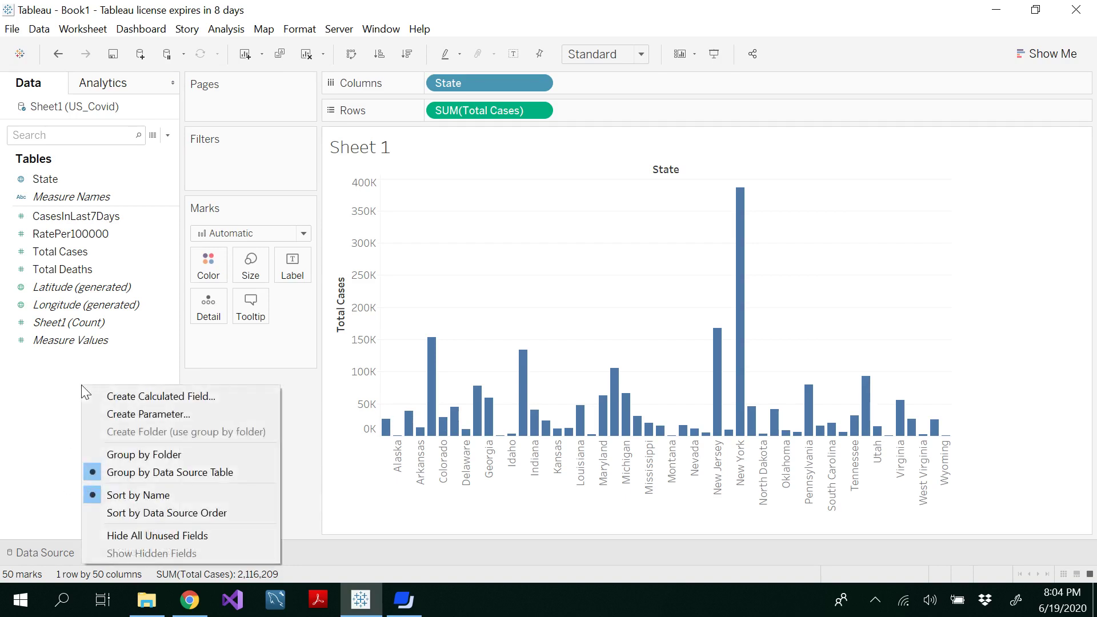
{"action": "left_click", "coordinate": [137, 413]}
{"action": "left_click_drag", "start_coordinate": [480, 229], "coordinate": [430, 228]}
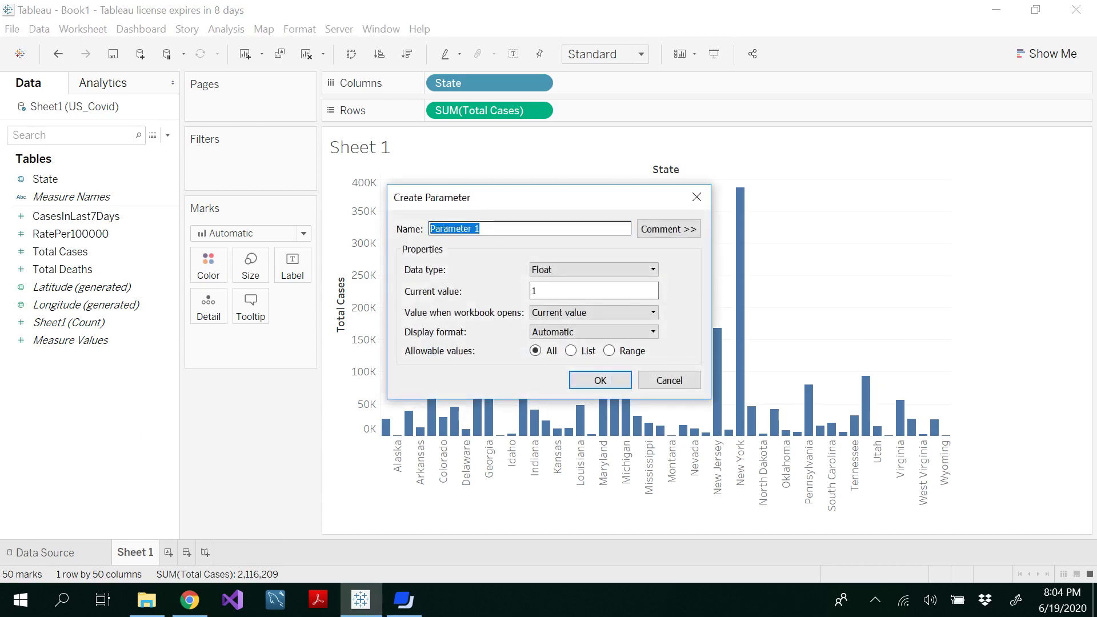
{"action": "type", "text": "myParam"}
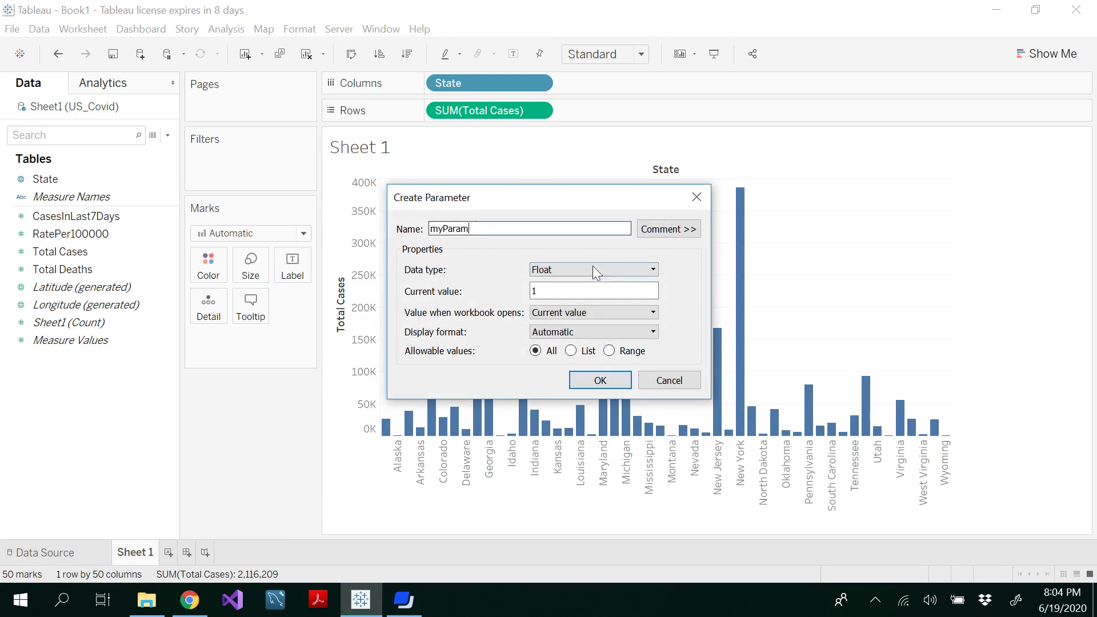
{"action": "left_click", "coordinate": [616, 270]}
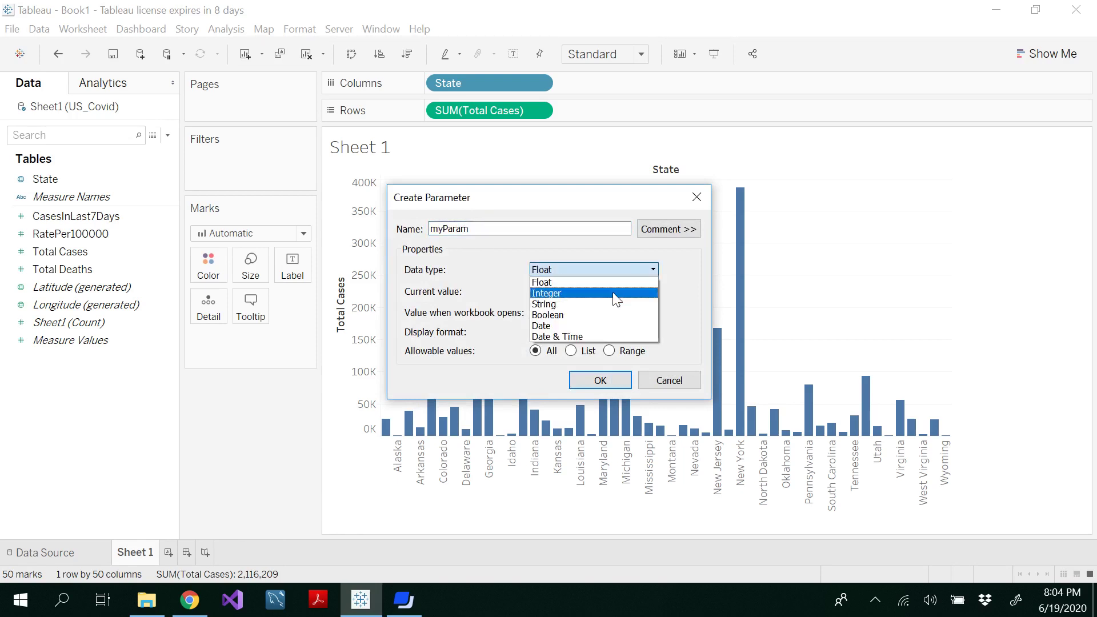
{"action": "left_click", "coordinate": [615, 293]}
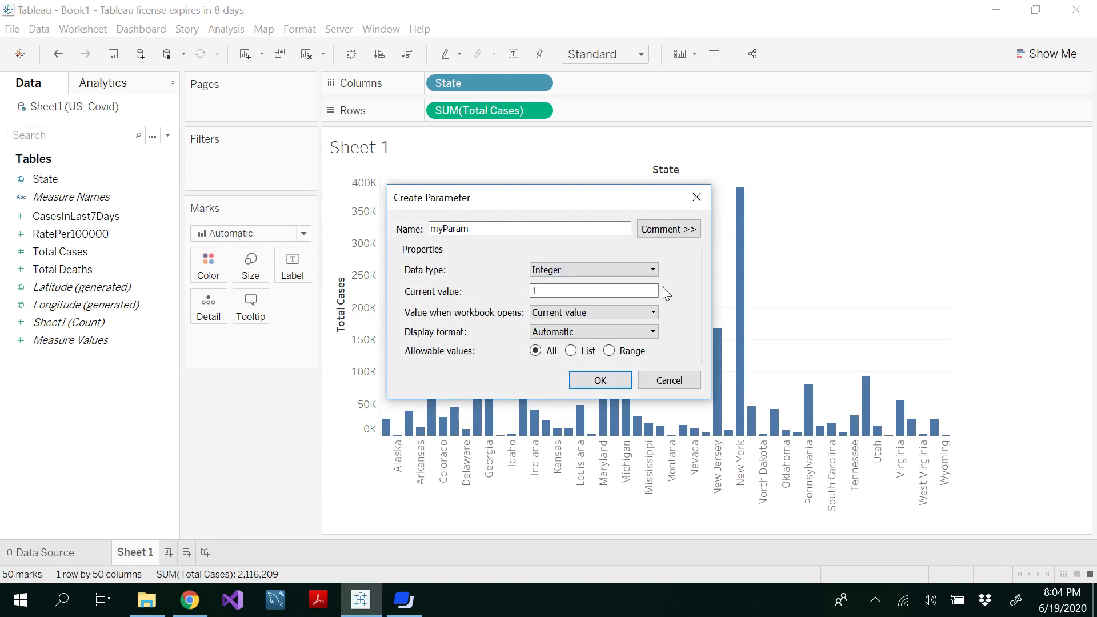
Restrict the parameter's allowable values to a list containing 1 and 2
{"action": "left_click", "coordinate": [571, 351]}
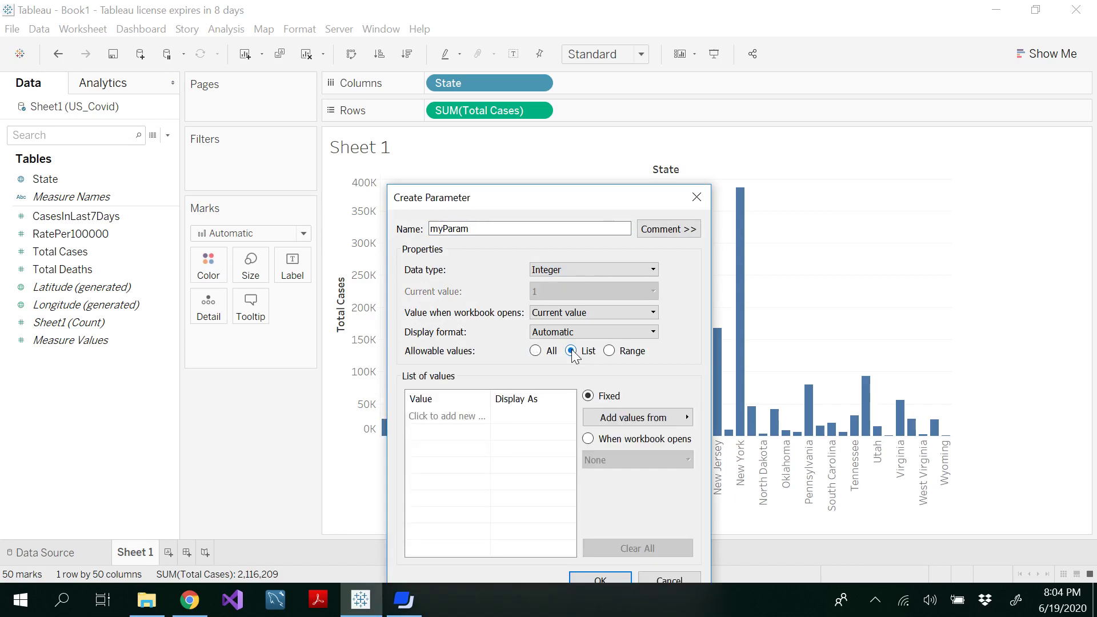
{"action": "left_click", "coordinate": [458, 423]}
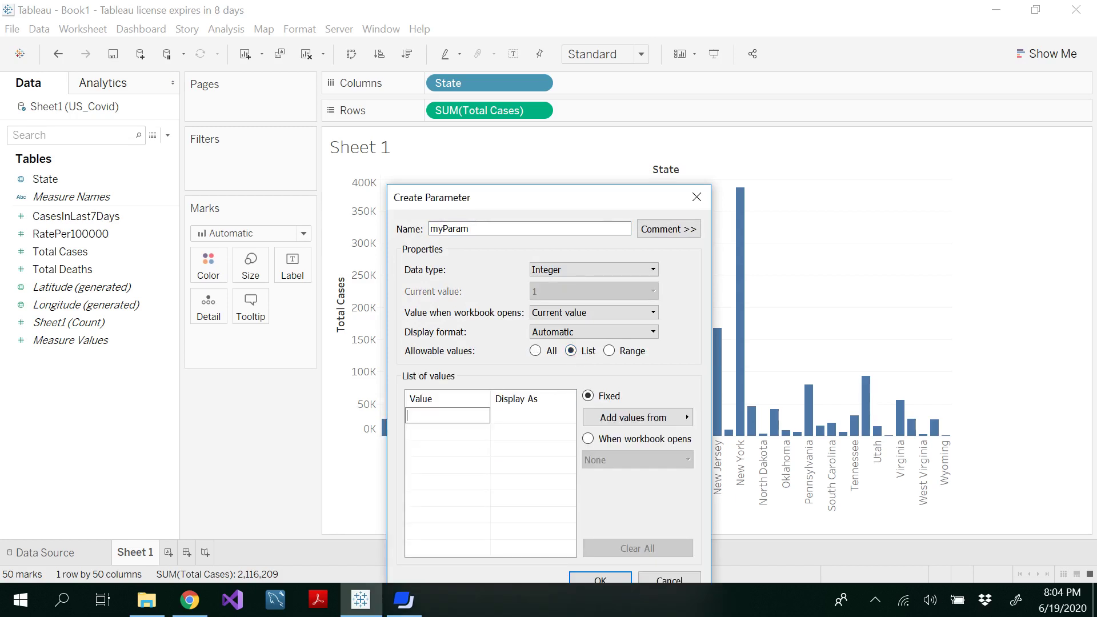
{"action": "type", "text": "1"}
{"action": "key", "text": "Return"}
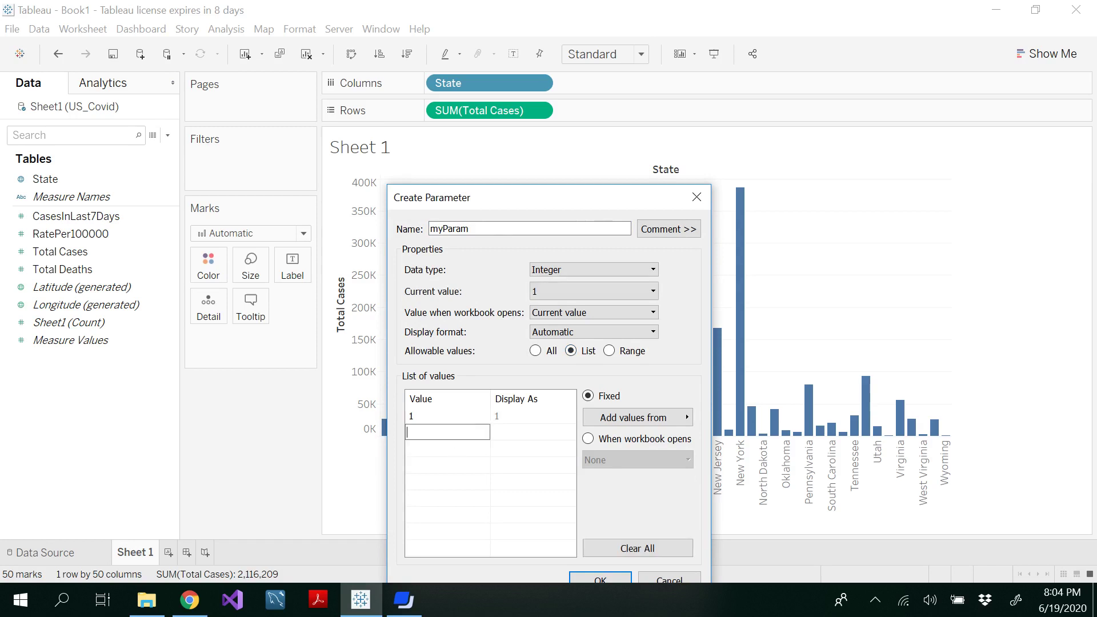
{"action": "type", "text": "2"}
Label value 1 as "Total cases" and value 2 as "Total deaths", and create the parameter
{"action": "left_click", "coordinate": [514, 415]}
{"action": "left_click", "coordinate": [514, 416]}
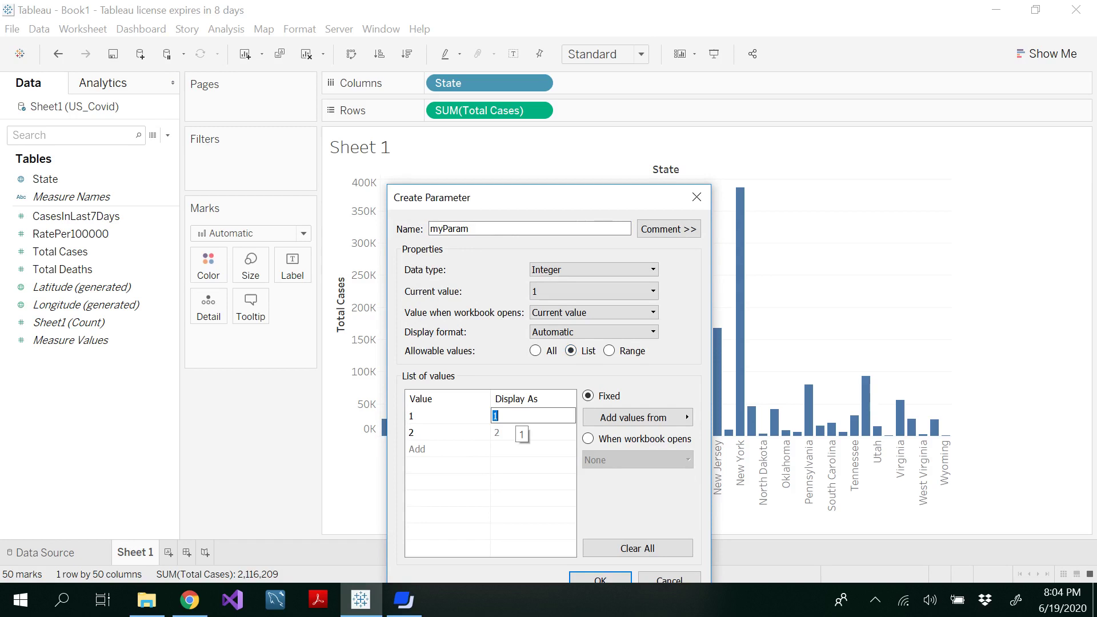
{"action": "type", "text": "Total cases"}
{"action": "double_click", "coordinate": [506, 433]}
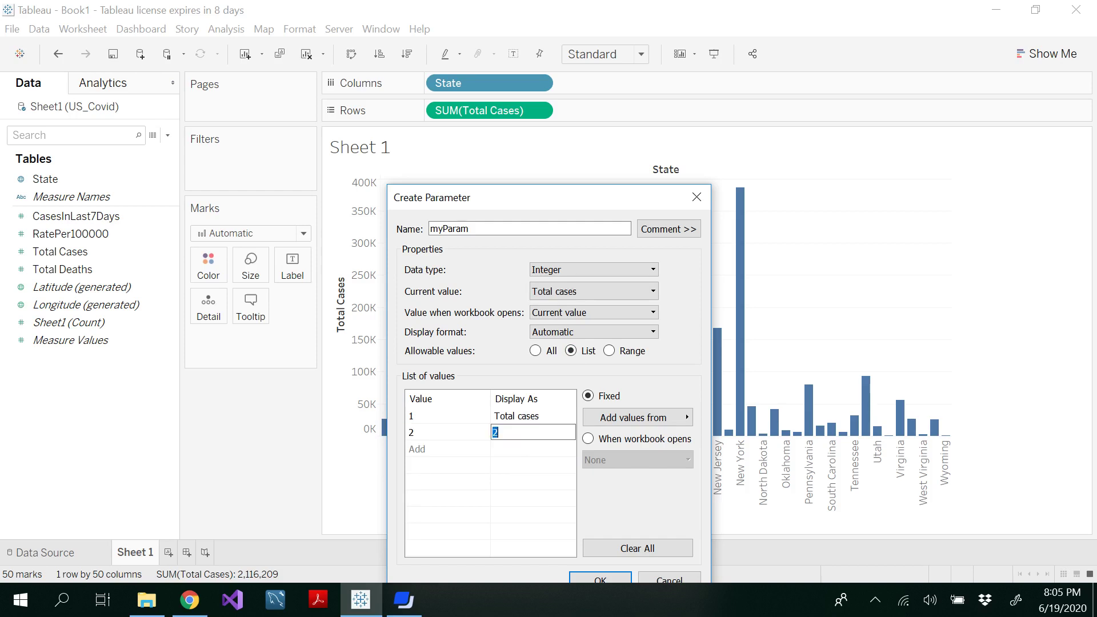
{"action": "type", "text": "Total deaths"}
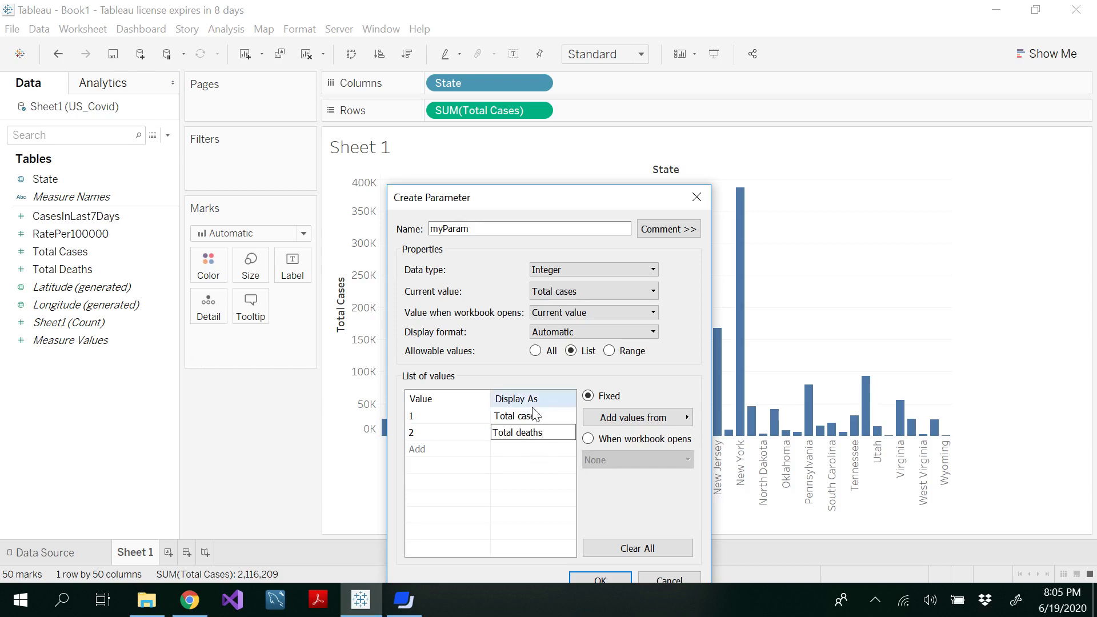
{"action": "left_click_drag", "start_coordinate": [574, 202], "coordinate": [574, 130]}
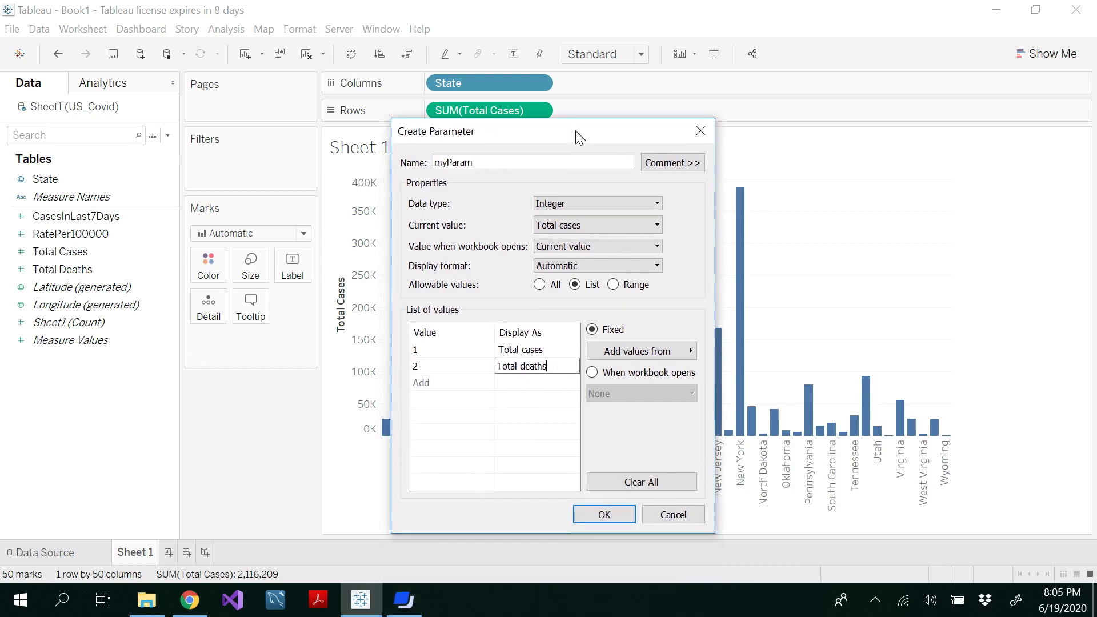
{"action": "left_click", "coordinate": [604, 514]}
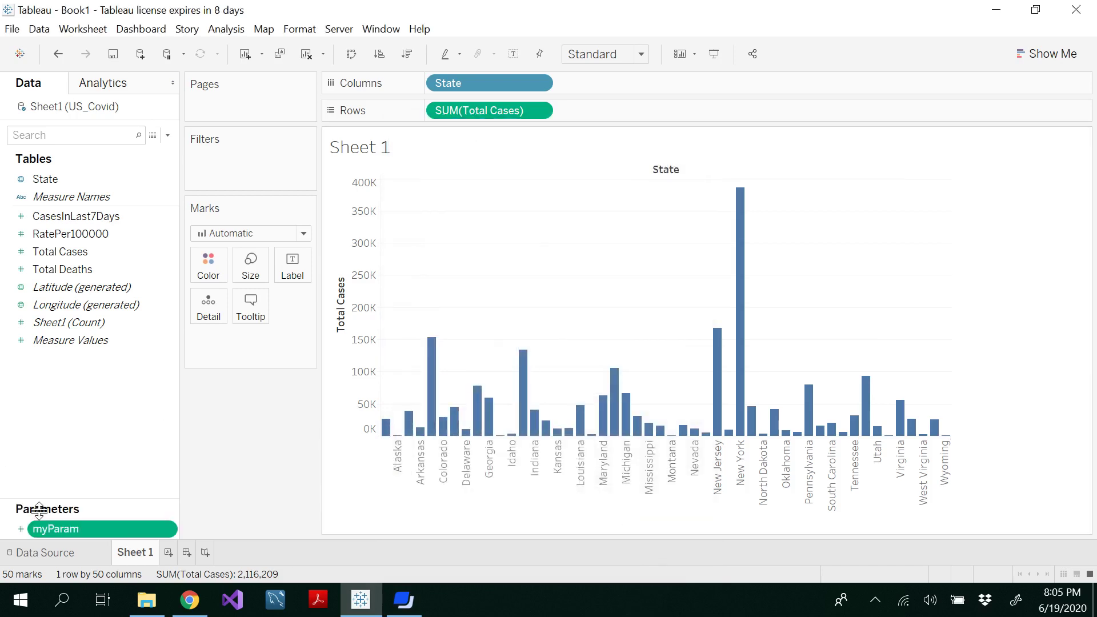
Show the myParam parameter control on the worksheet
{"action": "right_click", "coordinate": [105, 530]}
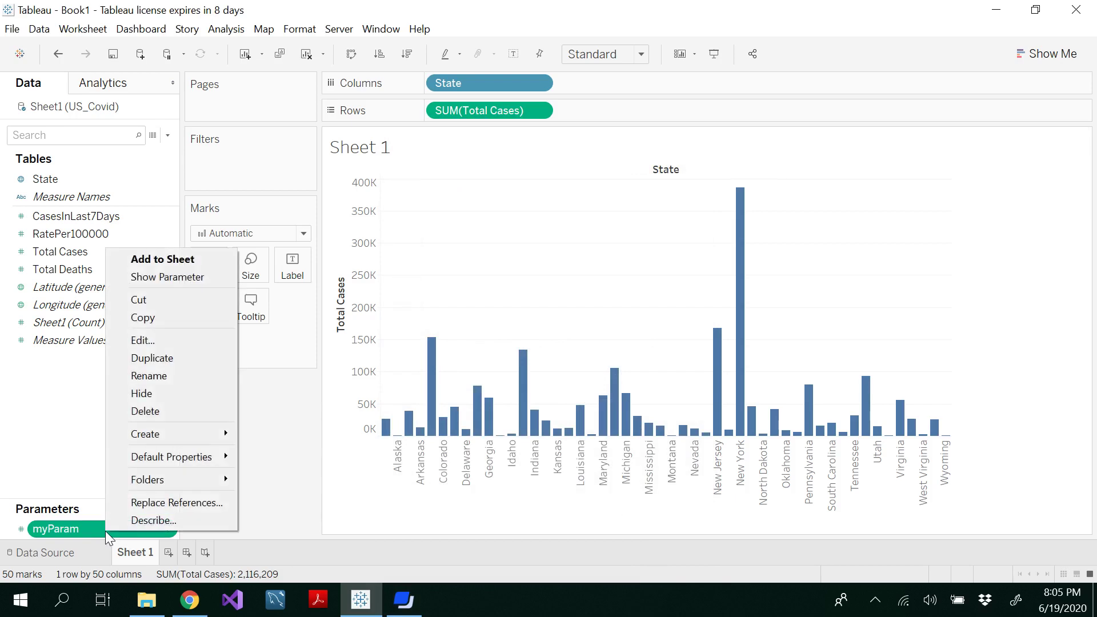
{"action": "left_click", "coordinate": [183, 277]}
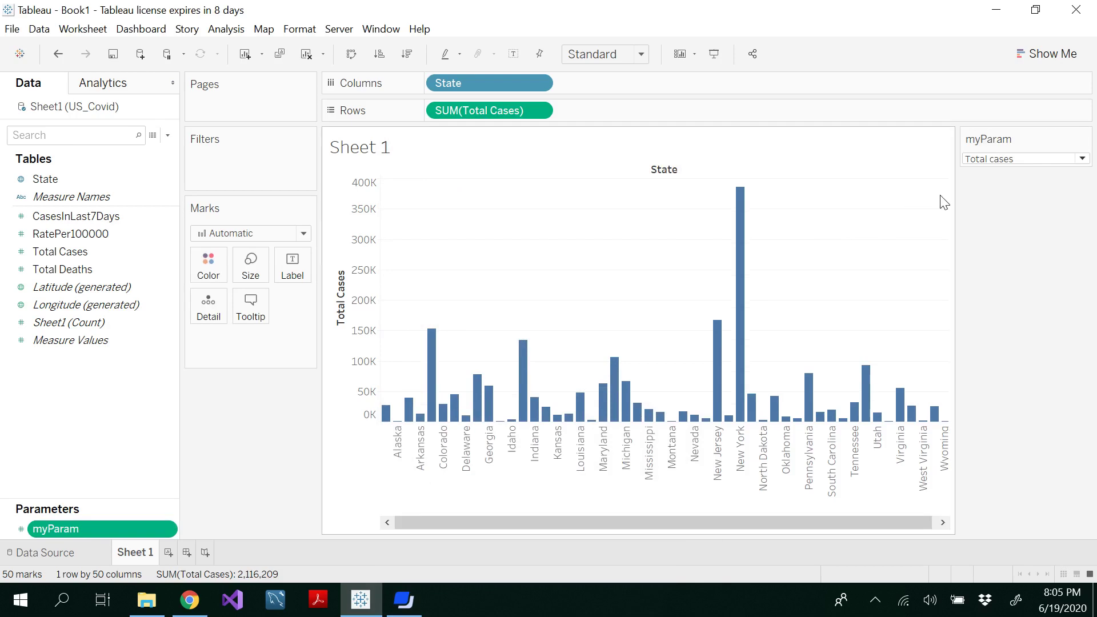
Test the myParam control by switching between Total deaths and Total cases, ending on Total cases
{"action": "left_click", "coordinate": [1079, 159]}
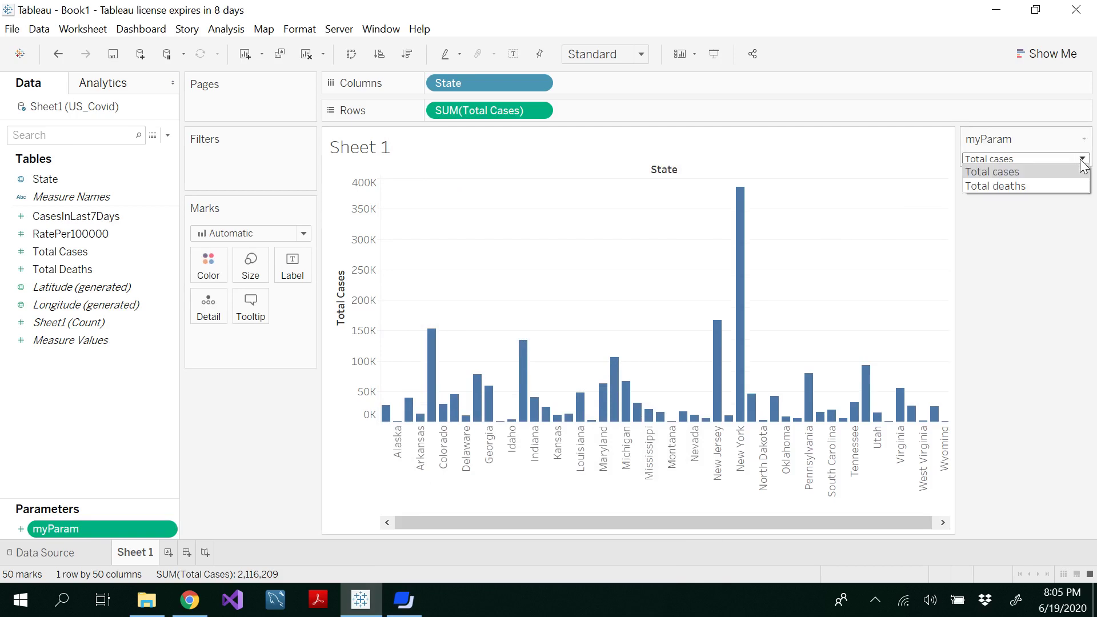
{"action": "left_click", "coordinate": [1012, 186]}
{"action": "left_click", "coordinate": [1014, 160]}
{"action": "left_click", "coordinate": [1042, 184]}
{"action": "left_click", "coordinate": [1040, 160]}
{"action": "left_click", "coordinate": [1047, 186]}
{"action": "left_click", "coordinate": [1045, 161]}
{"action": "left_click", "coordinate": [1033, 174]}
{"action": "left_click", "coordinate": [1040, 157]}
{"action": "left_click", "coordinate": [1039, 175]}
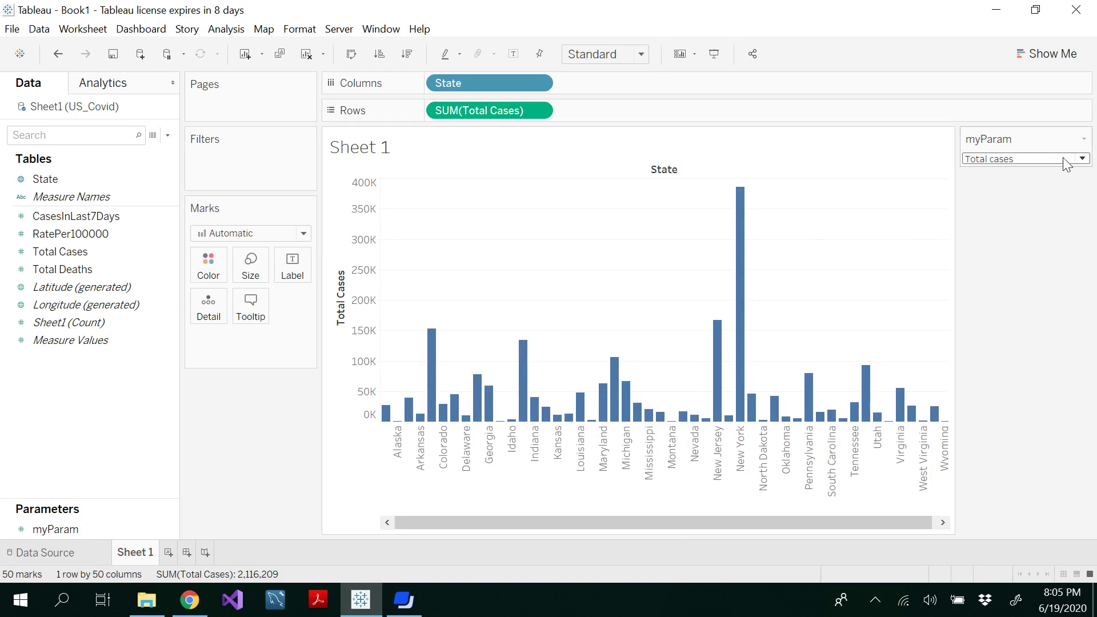
{"action": "left_click", "coordinate": [1081, 160]}
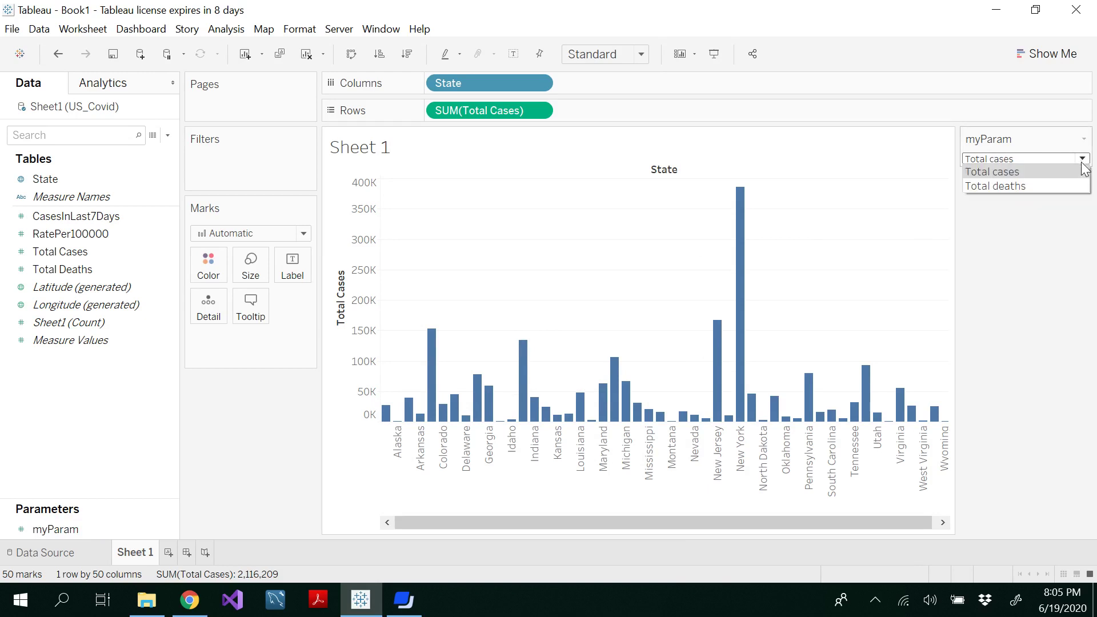
{"action": "left_click", "coordinate": [1016, 233]}
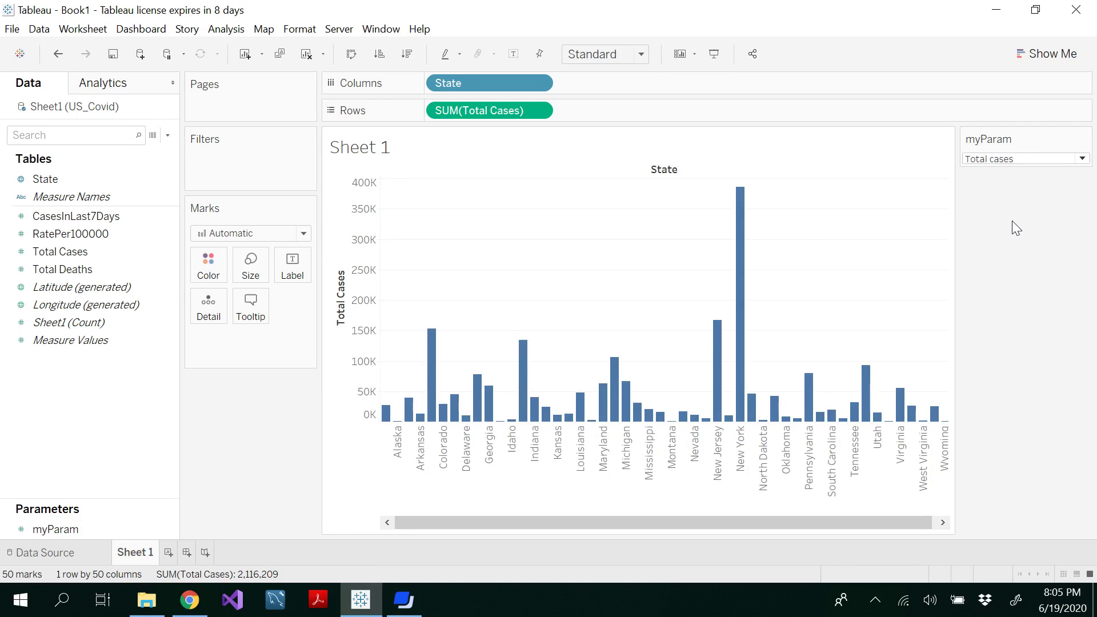
Start a new calculated field named "p.ByCases/Deaths"
{"action": "right_click", "coordinate": [87, 377]}
{"action": "left_click", "coordinate": [132, 385]}
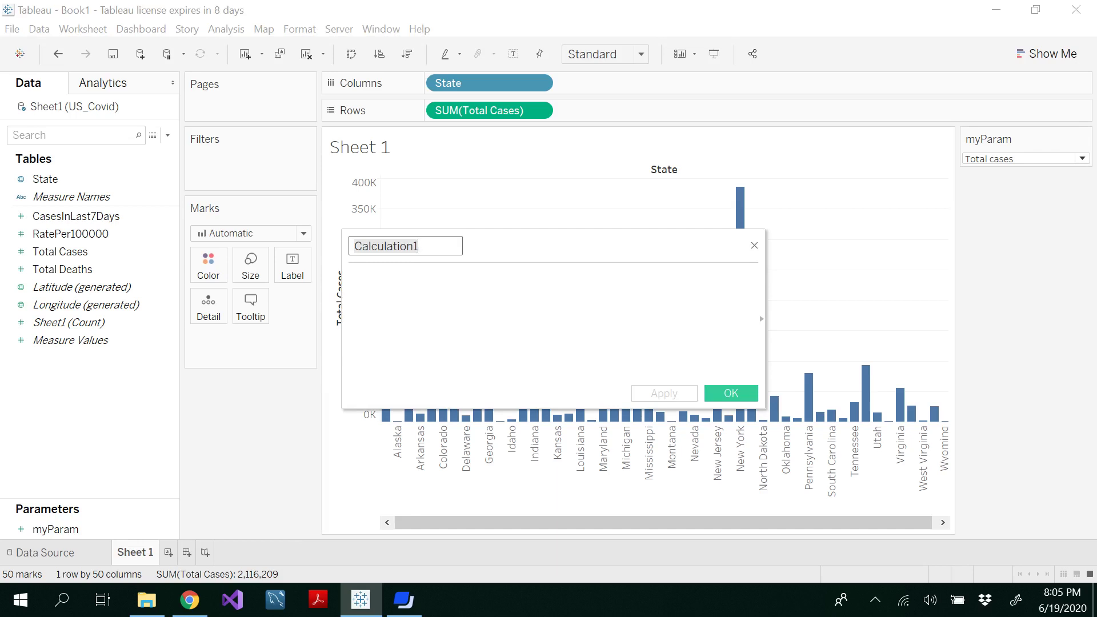
{"action": "type", "text": "p."}
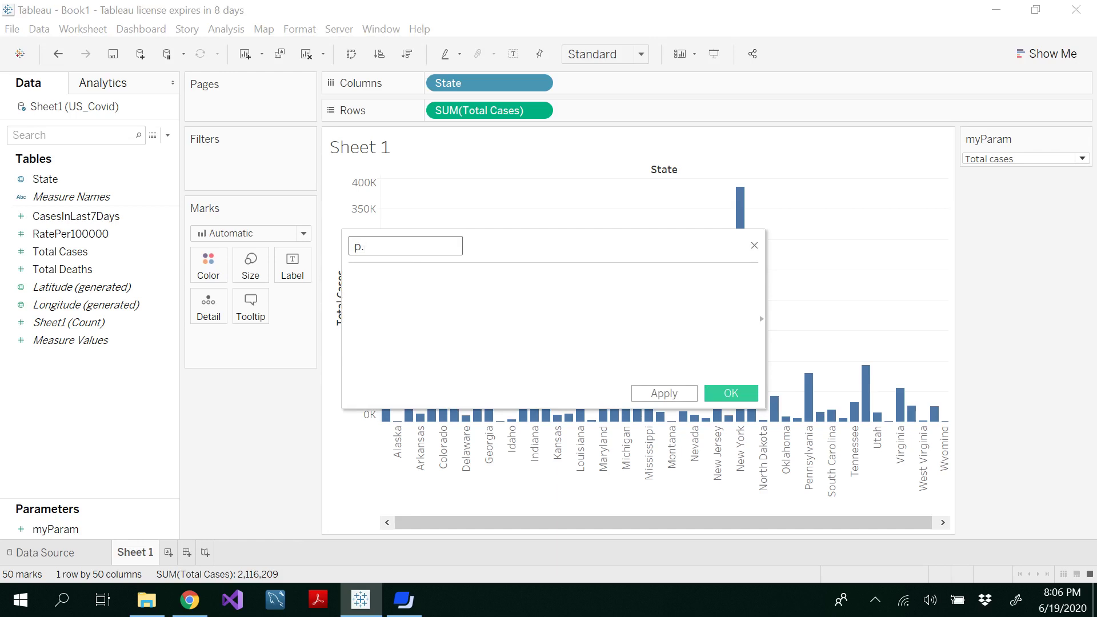
{"action": "type", "text": "ByCases/Deaths"}
Open the formula with "case [myParam]", adding myParam to Rows and inserting it into the calculation from there
{"action": "left_click", "coordinate": [350, 276]}
{"action": "type", "text": "case"}
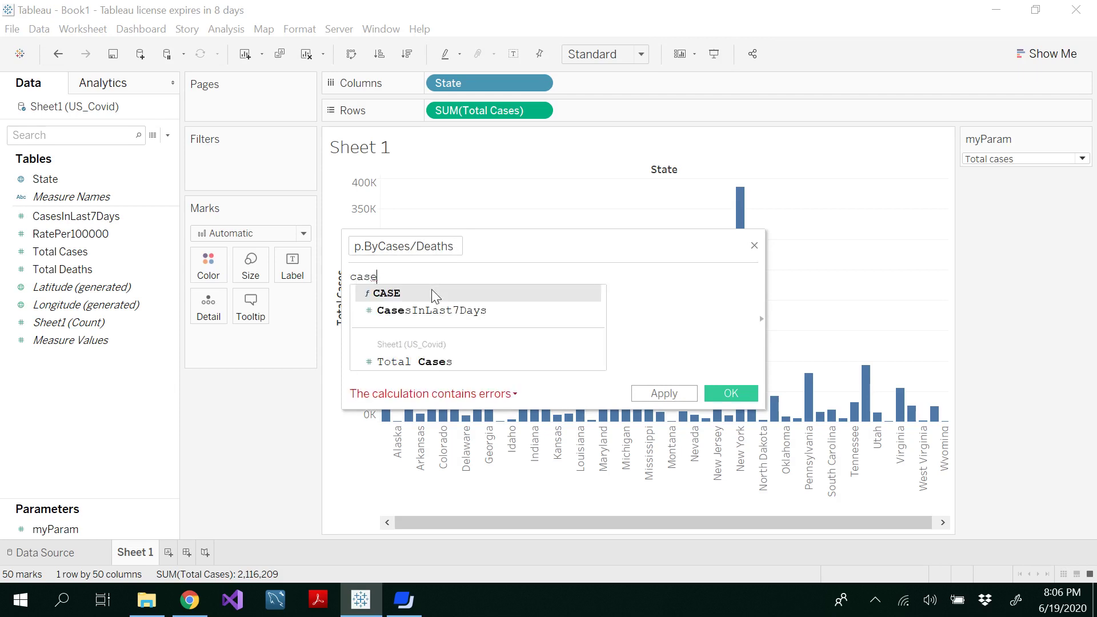
{"action": "double_click", "coordinate": [66, 530]}
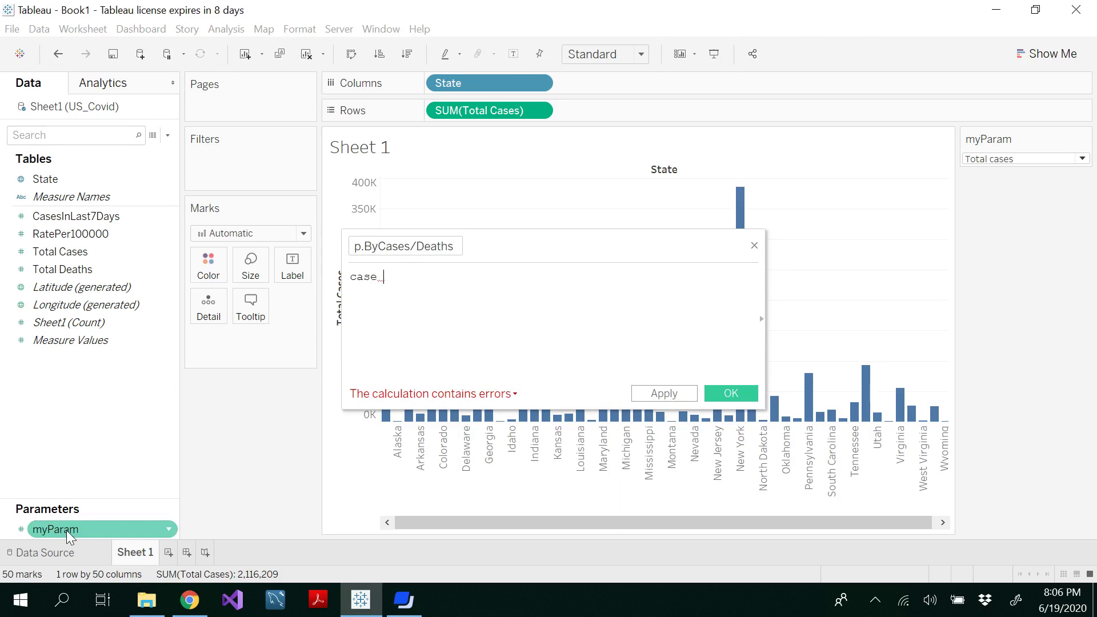
{"action": "left_click_drag", "start_coordinate": [606, 122], "coordinate": [491, 283]}
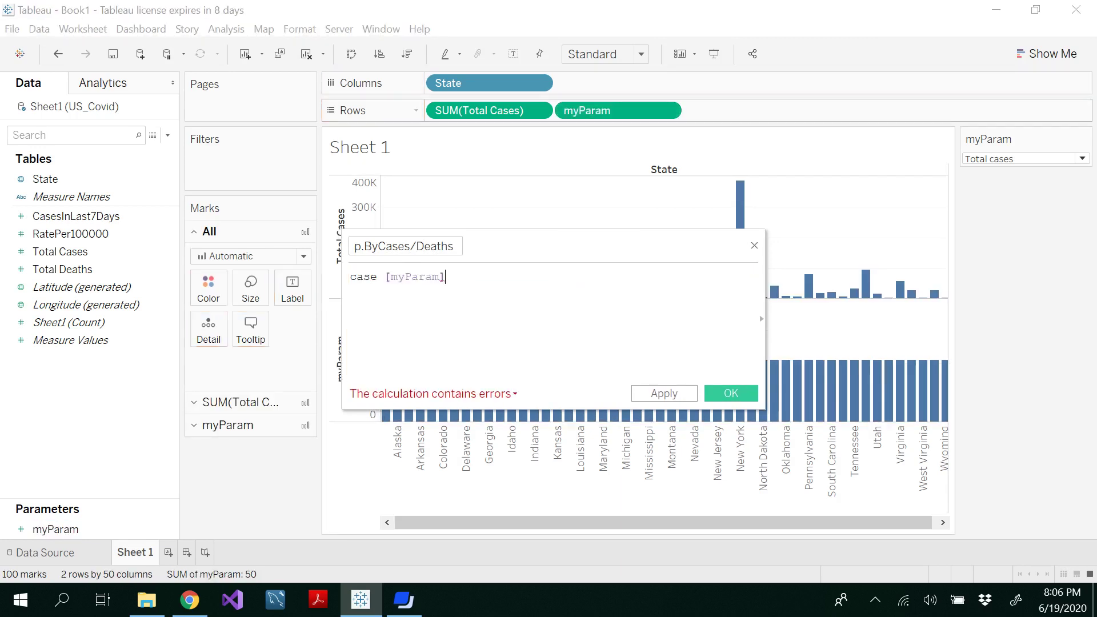
Add a second line reading "when 1 then" to the formula
{"action": "key", "text": "Return"}
{"action": "type", "text": "when "}
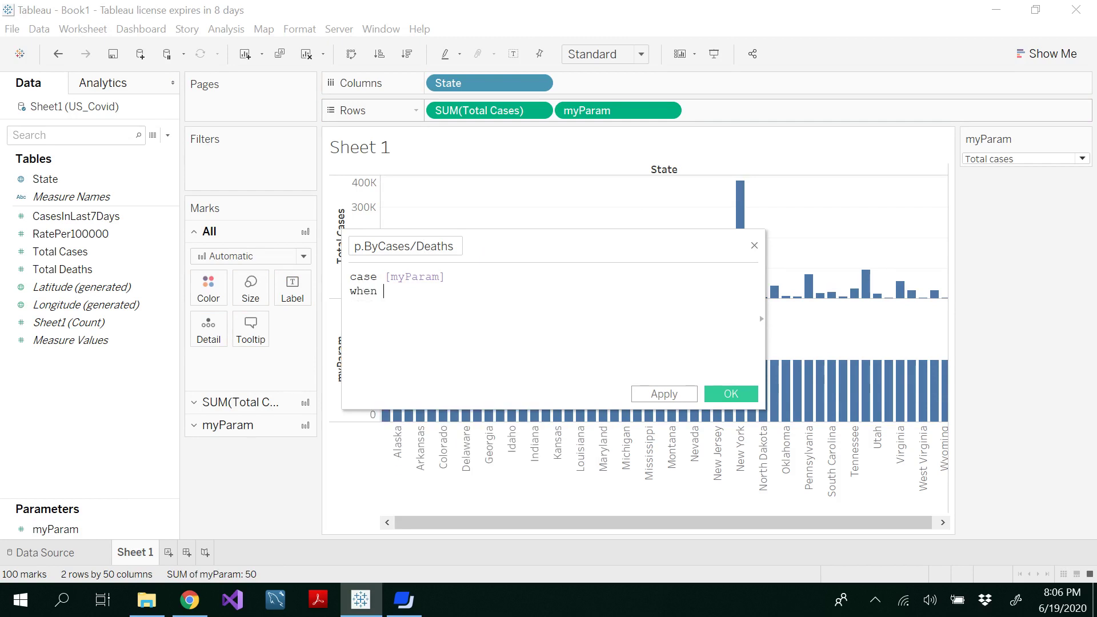
{"action": "type", "text": "1 then"}
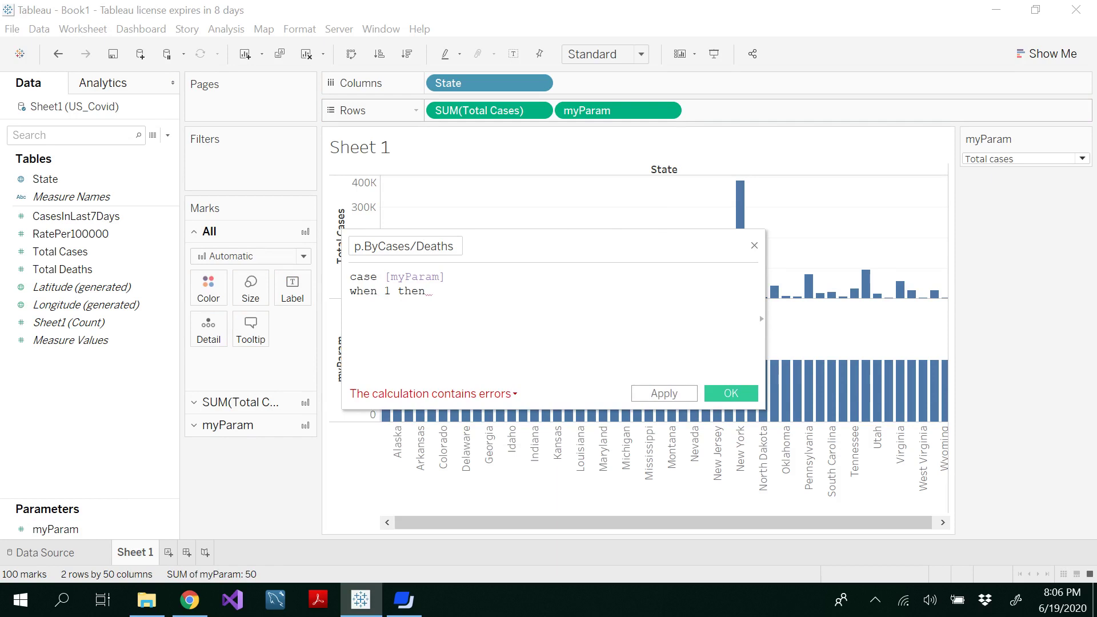
Insert the Total Cases field into the formula and place it after "when 1 then"
{"action": "left_click_drag", "start_coordinate": [60, 252], "coordinate": [497, 291]}
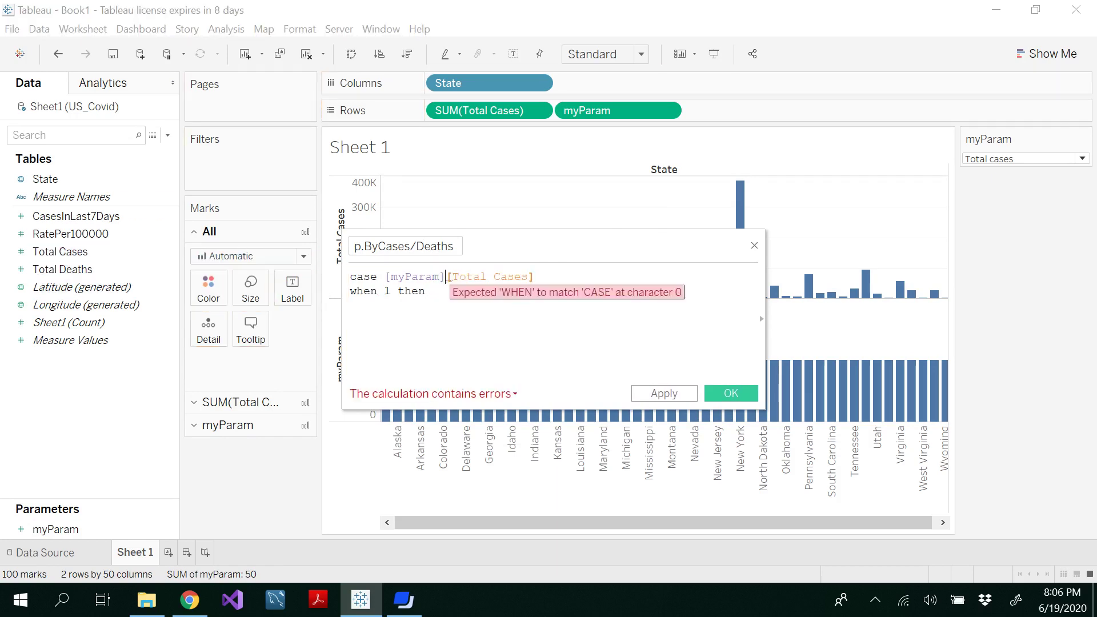
{"action": "left_click", "coordinate": [448, 277]}
{"action": "key", "text": "shift+Right"}
{"action": "key", "text": "shift+Right"}
{"action": "key", "text": "shift+Right"}
{"action": "key", "text": "shift+Right"}
{"action": "key", "text": "shift+Right"}
{"action": "key", "text": "shift+Right"}
{"action": "key", "text": "shift+Right"}
{"action": "key", "text": "shift+Right"}
{"action": "key", "text": "shift+Right"}
{"action": "key", "text": "shift+Right"}
{"action": "key", "text": "shift+Right"}
{"action": "key", "text": "shift+Right"}
{"action": "key", "text": "shift+Right"}
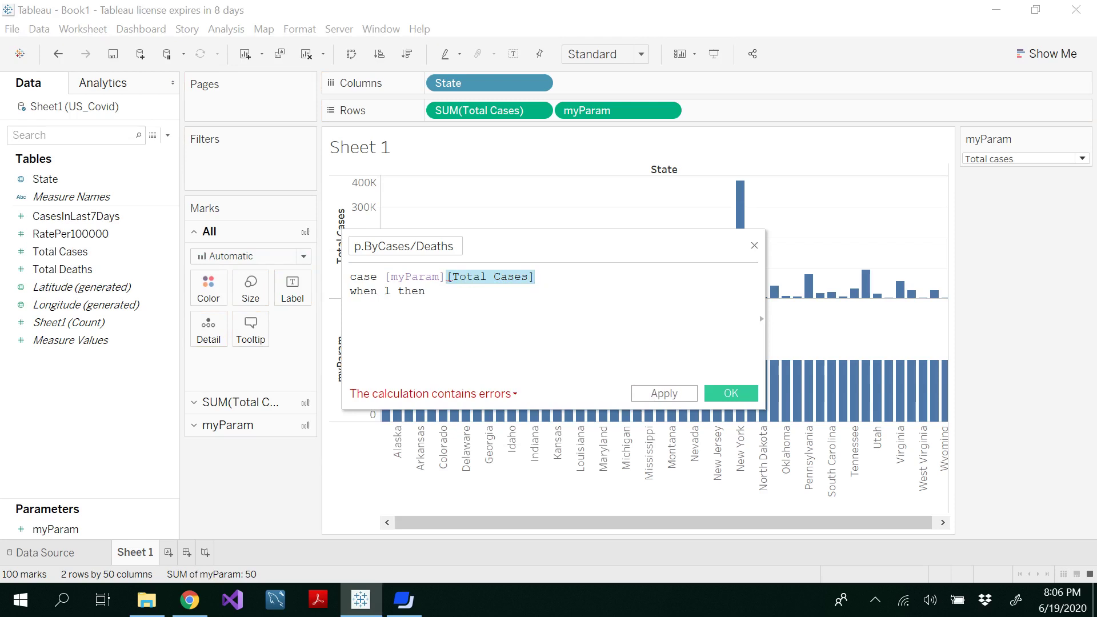
{"action": "key", "text": "ctrl+x"}
{"action": "key", "text": "Down"}
{"action": "key", "text": "ctrl+v"}
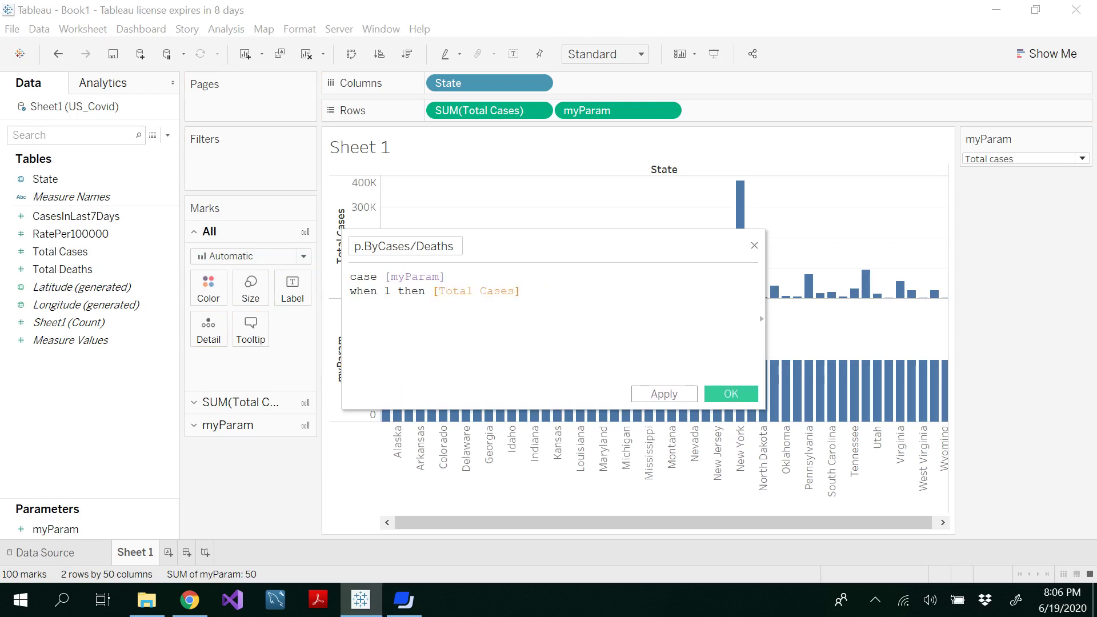
Add a third formula line reading "when 2 then" followed by the Total Deaths field
{"action": "key", "text": "Return"}
{"action": "type", "text": "wh"}
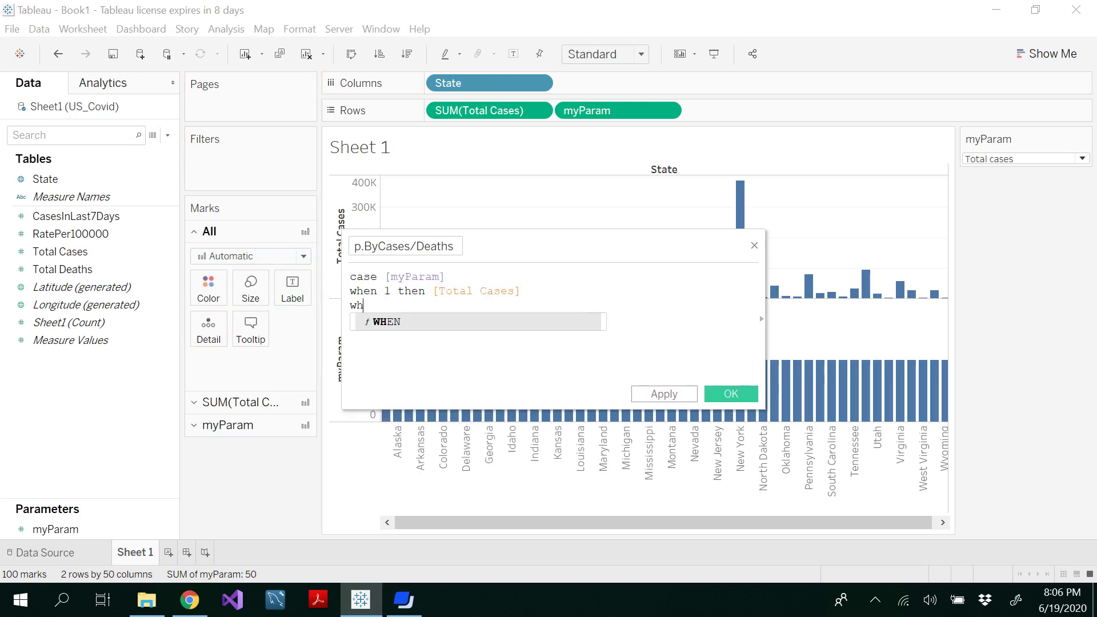
{"action": "type", "text": "en 2 then"}
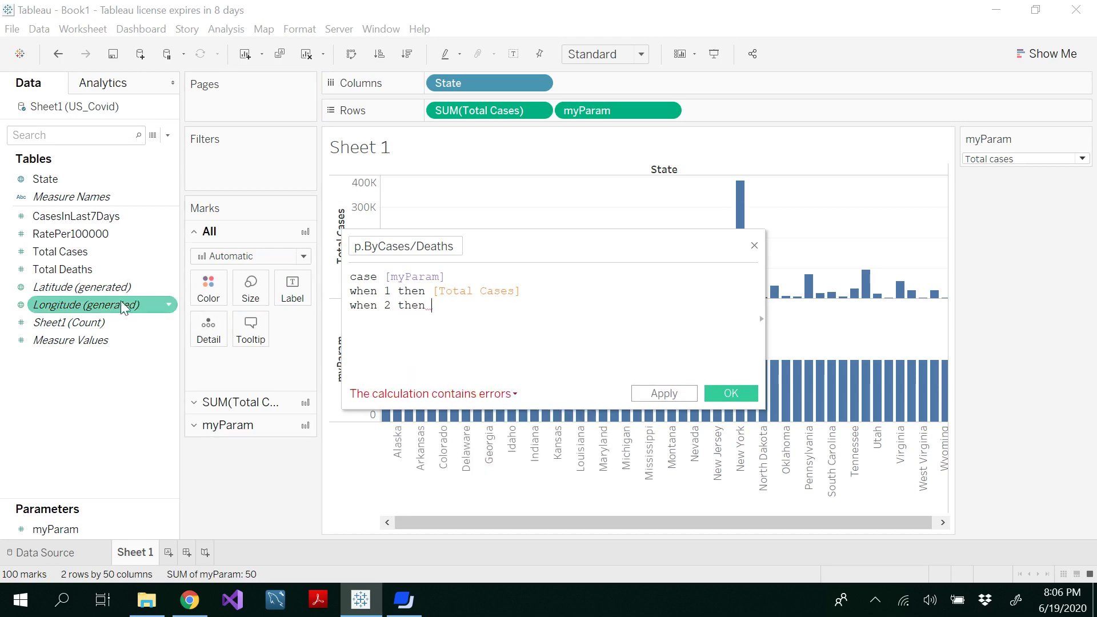
{"action": "left_click_drag", "start_coordinate": [94, 279], "coordinate": [488, 318]}
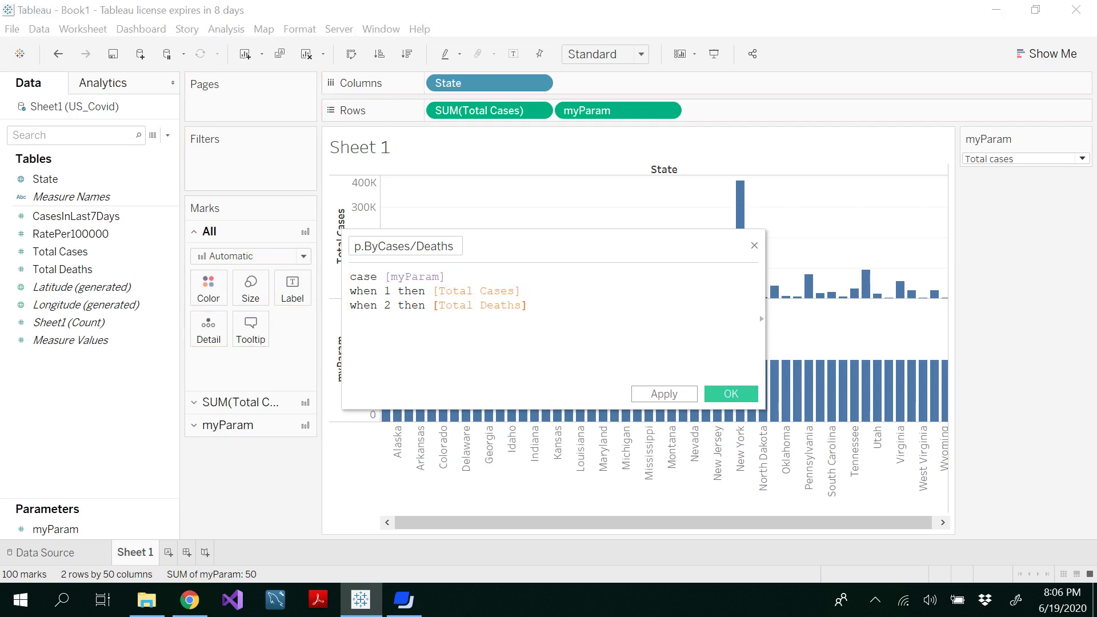
Close the case formula with END, then apply and save the calculated field
{"action": "key", "text": "Return"}
{"action": "type", "text": "end"}
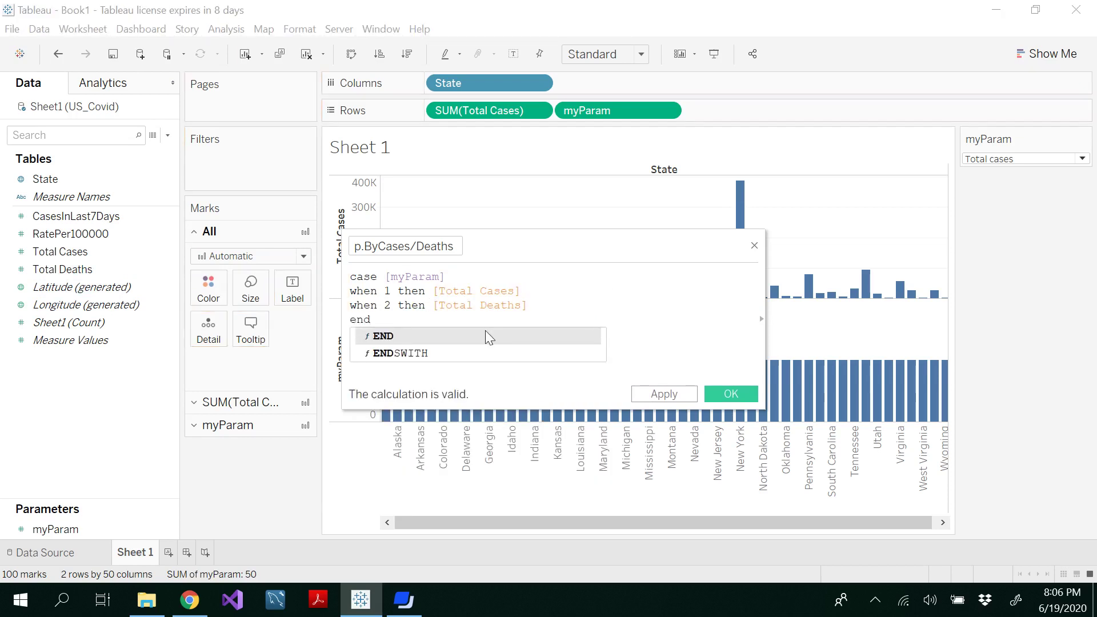
{"action": "key", "text": "Return"}
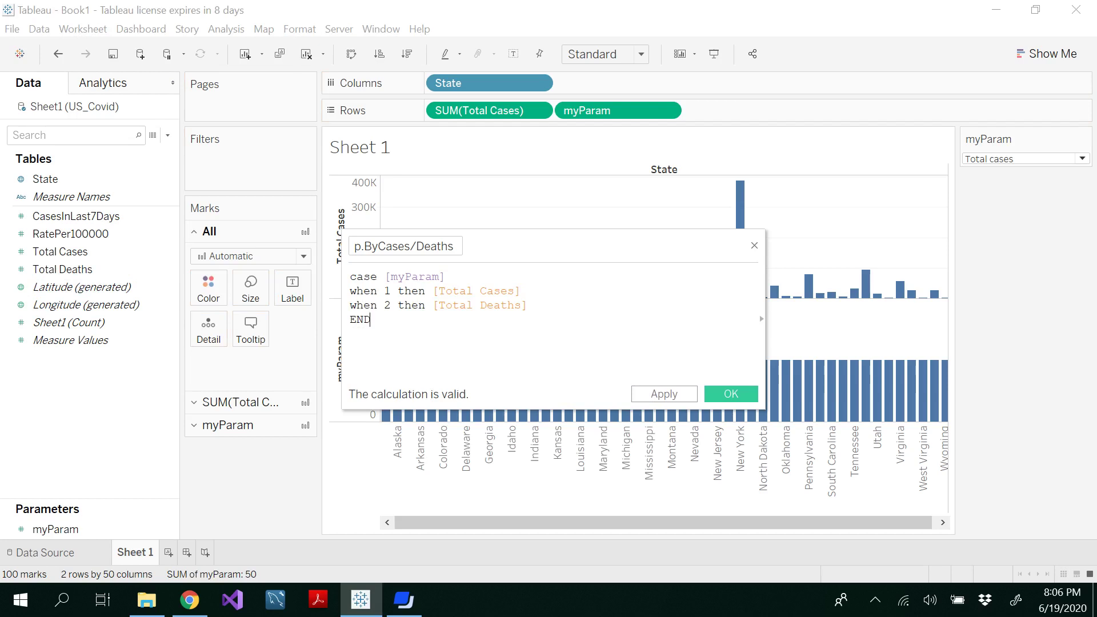
{"action": "left_click", "coordinate": [664, 395]}
{"action": "left_click", "coordinate": [726, 394]}
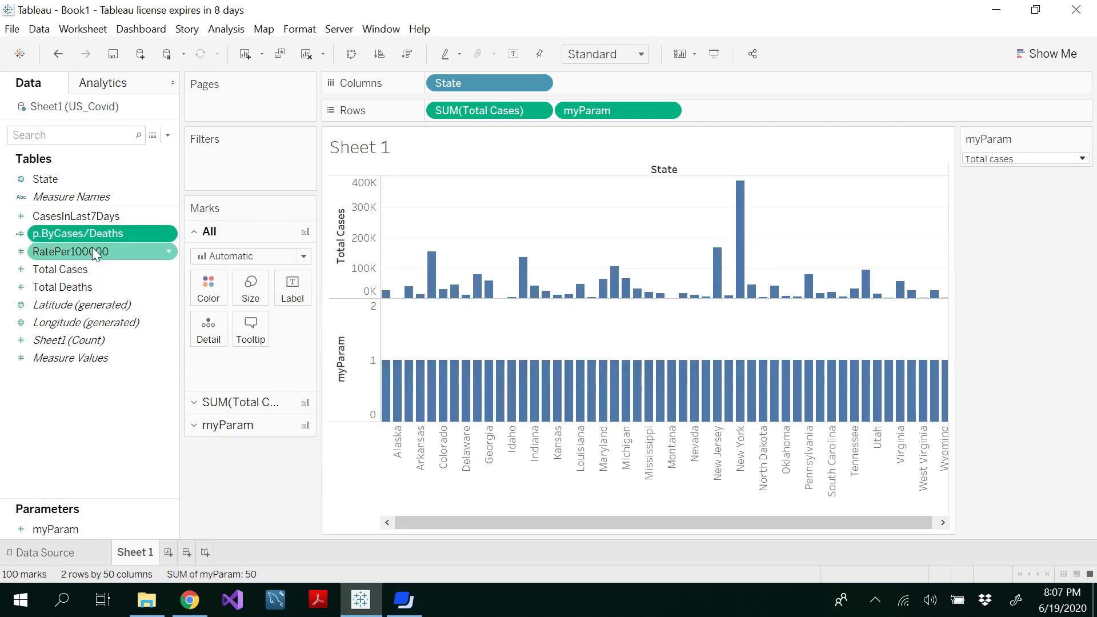
Replace SUM(Total Cases) and myParam on Rows with the p.ByCases/Deaths calculated field
{"action": "left_click_drag", "start_coordinate": [599, 111], "coordinate": [177, 390]}
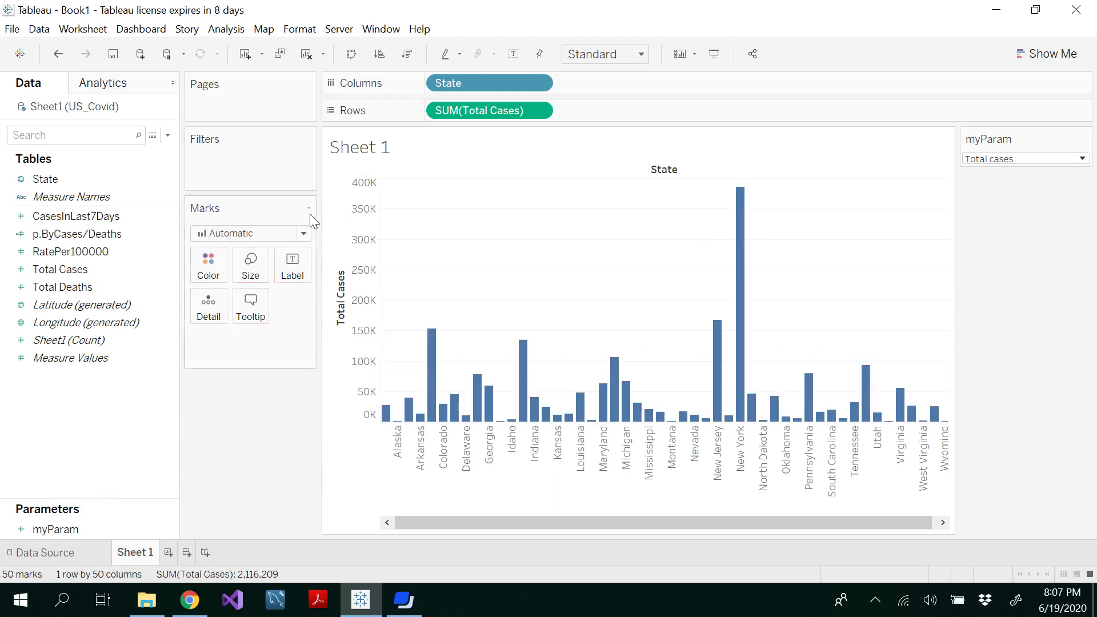
{"action": "left_click_drag", "start_coordinate": [495, 109], "coordinate": [129, 440]}
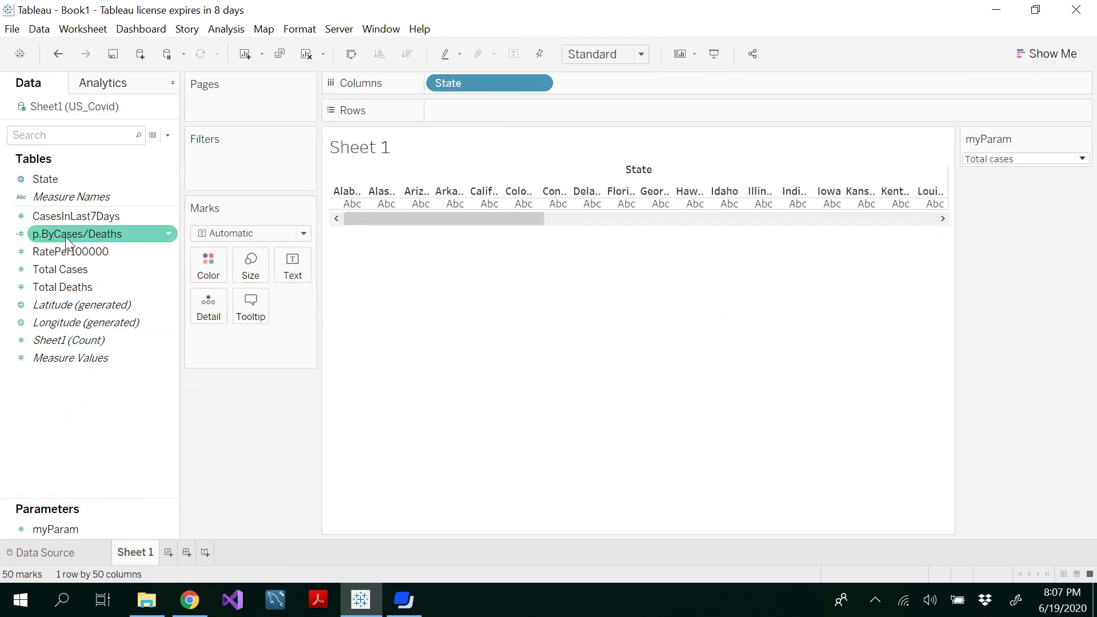
{"action": "left_click_drag", "start_coordinate": [64, 235], "coordinate": [482, 109]}
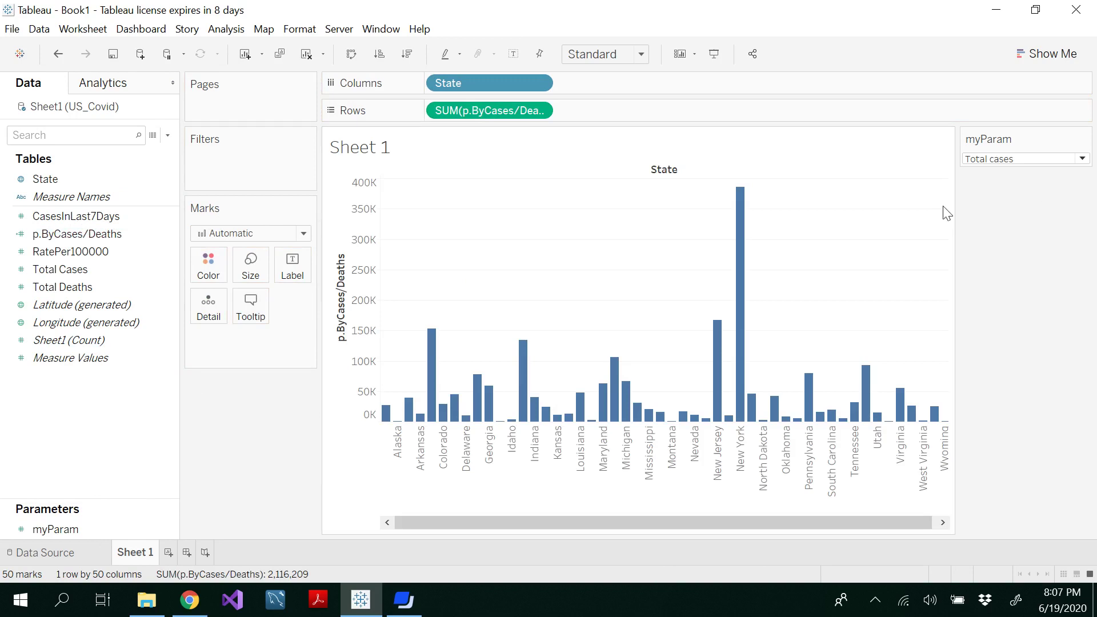
Test the chart by switching myParam to Total deaths and back to Total cases, inspecting the New York bar each time
{"action": "mouse_move", "coordinate": [741, 223]}
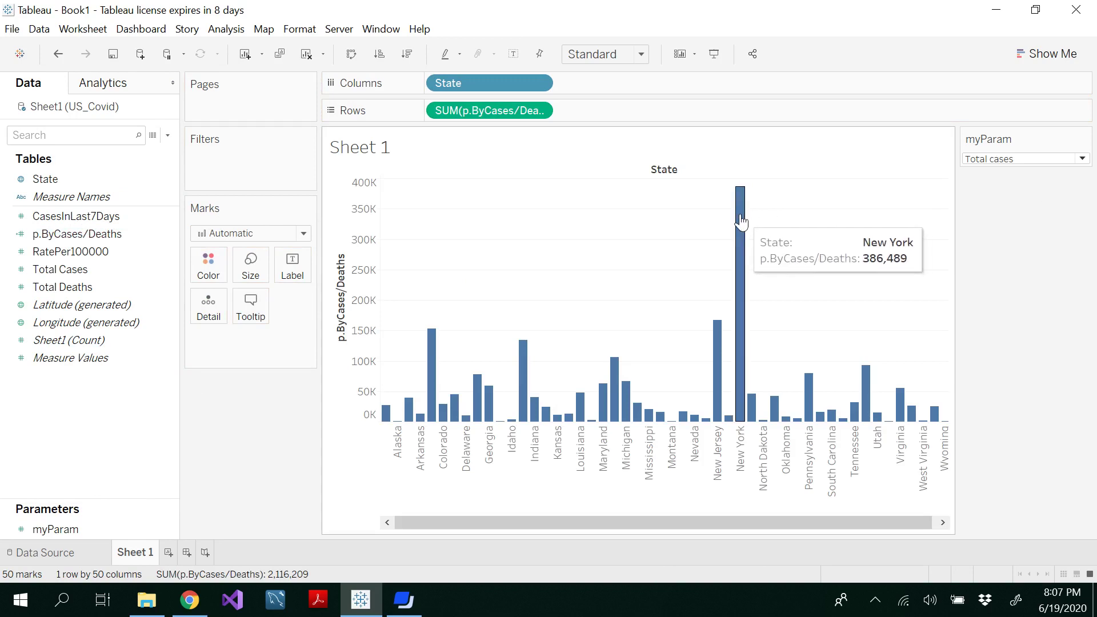
{"action": "left_click", "coordinate": [1081, 159]}
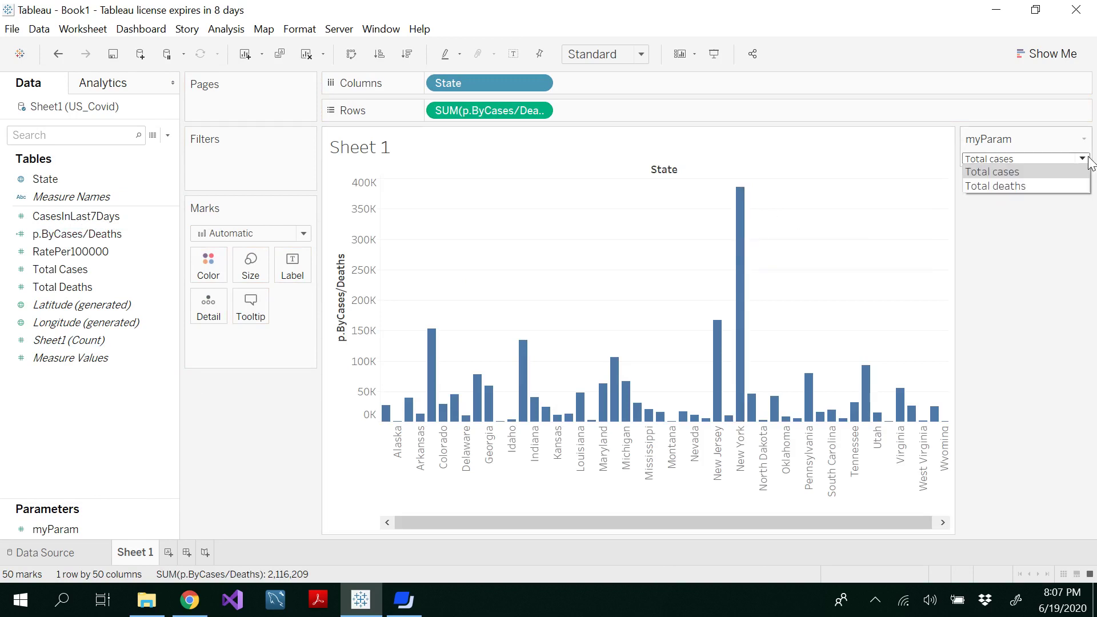
{"action": "left_click", "coordinate": [1006, 186]}
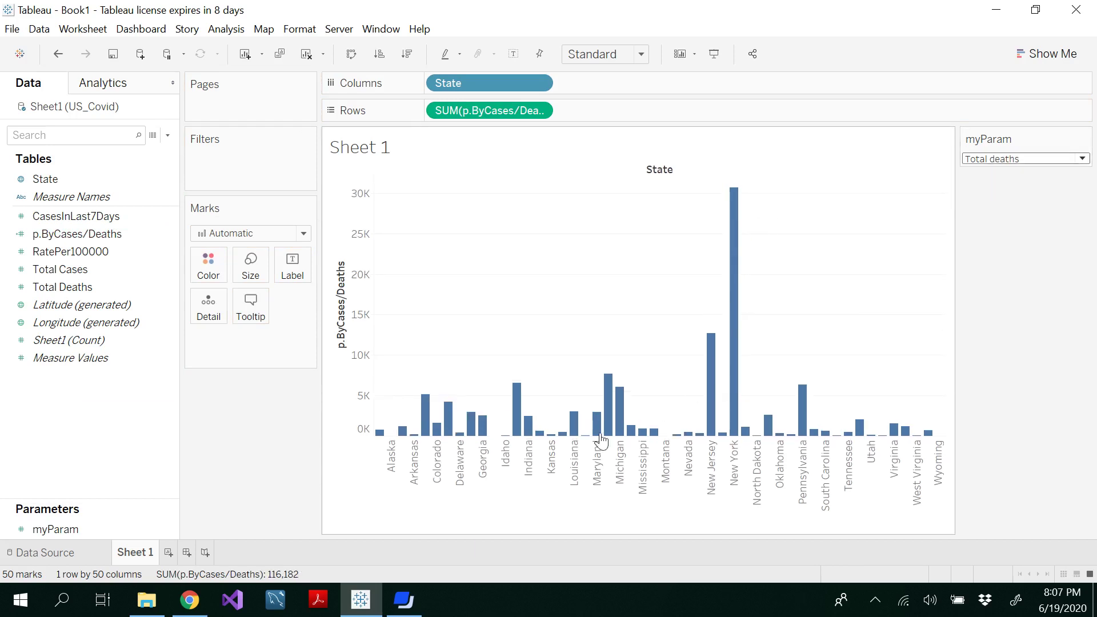
{"action": "mouse_move", "coordinate": [731, 271]}
{"action": "left_click", "coordinate": [1034, 159]}
{"action": "left_click", "coordinate": [1038, 172]}
{"action": "mouse_move", "coordinate": [743, 264]}
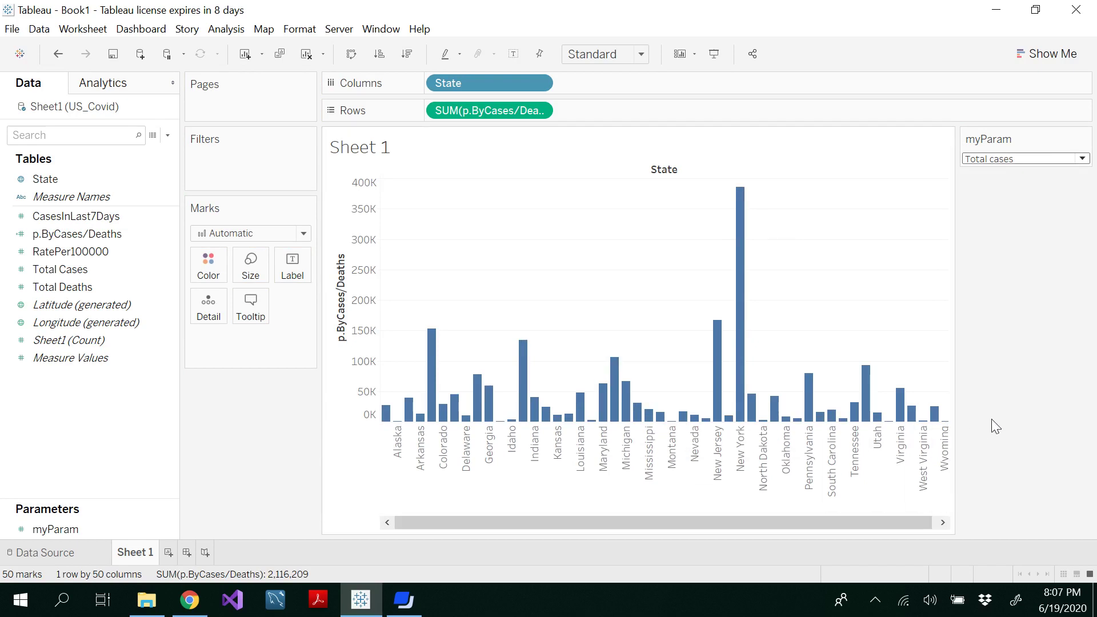
Switch myParam to Total deaths with the control shown as a slider, and return the control to a compact list
{"action": "left_click", "coordinate": [1083, 138]}
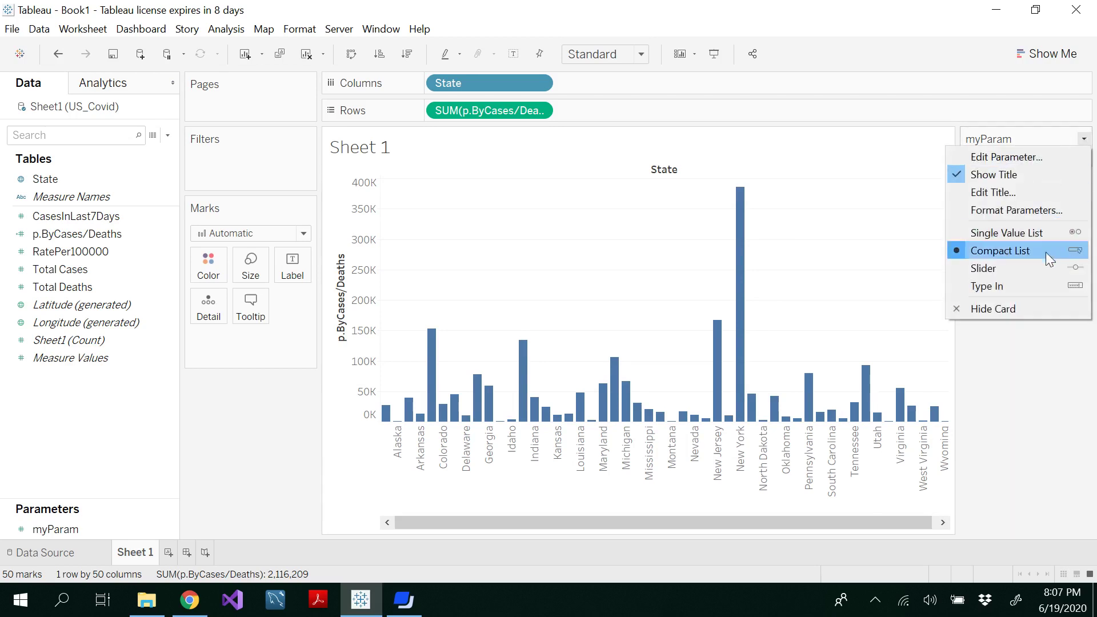
{"action": "left_click", "coordinate": [1030, 268]}
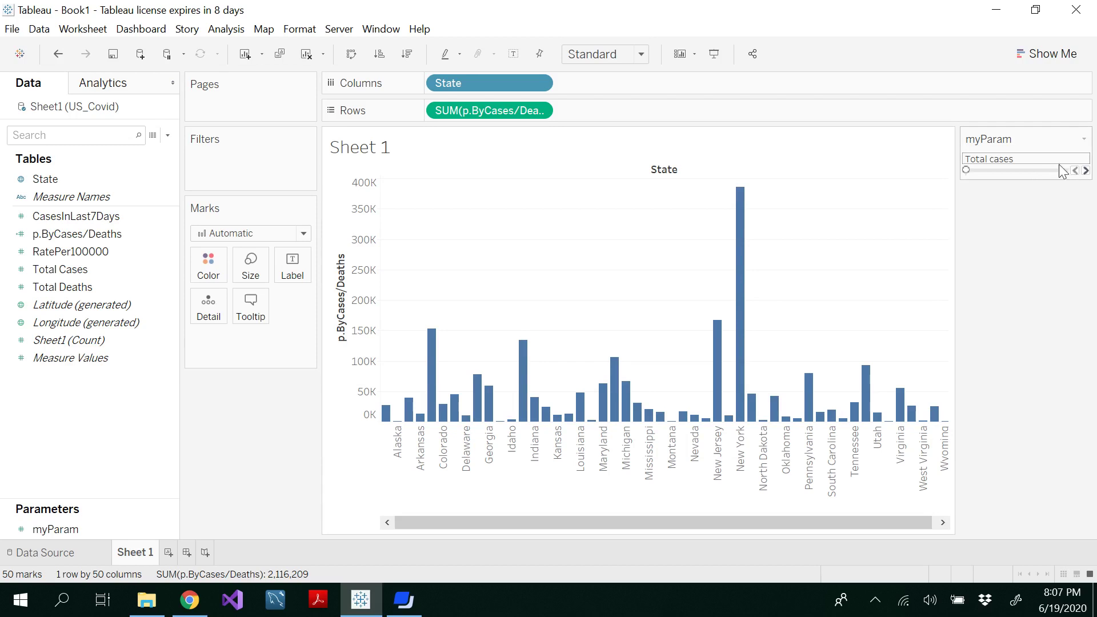
{"action": "left_click", "coordinate": [1085, 170]}
{"action": "left_click", "coordinate": [1085, 170]}
{"action": "left_click", "coordinate": [1085, 171]}
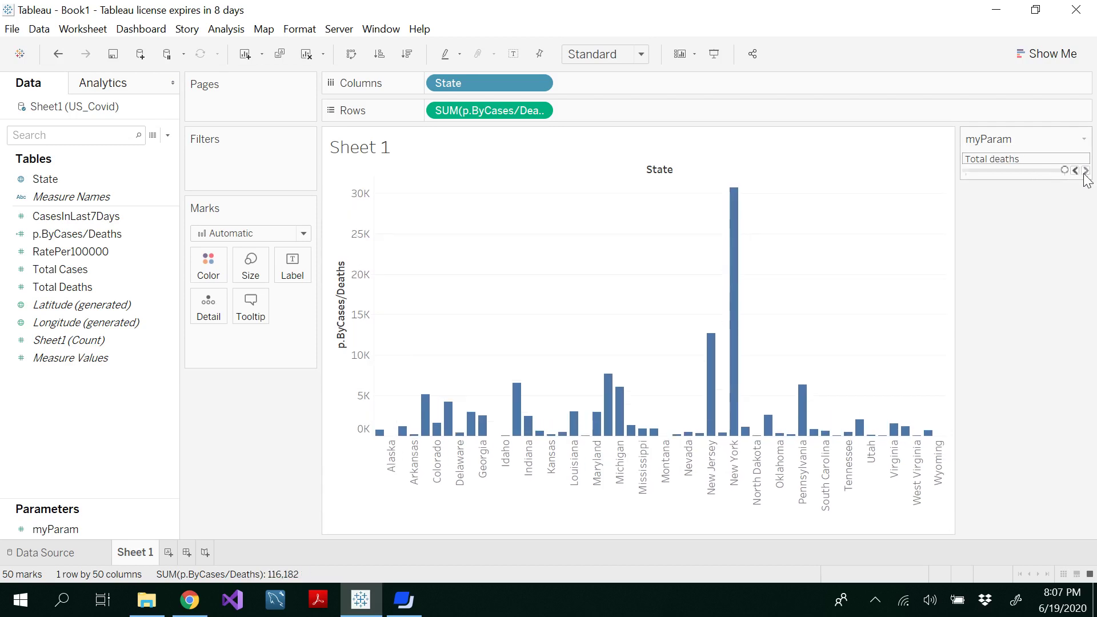
{"action": "left_click", "coordinate": [1082, 139]}
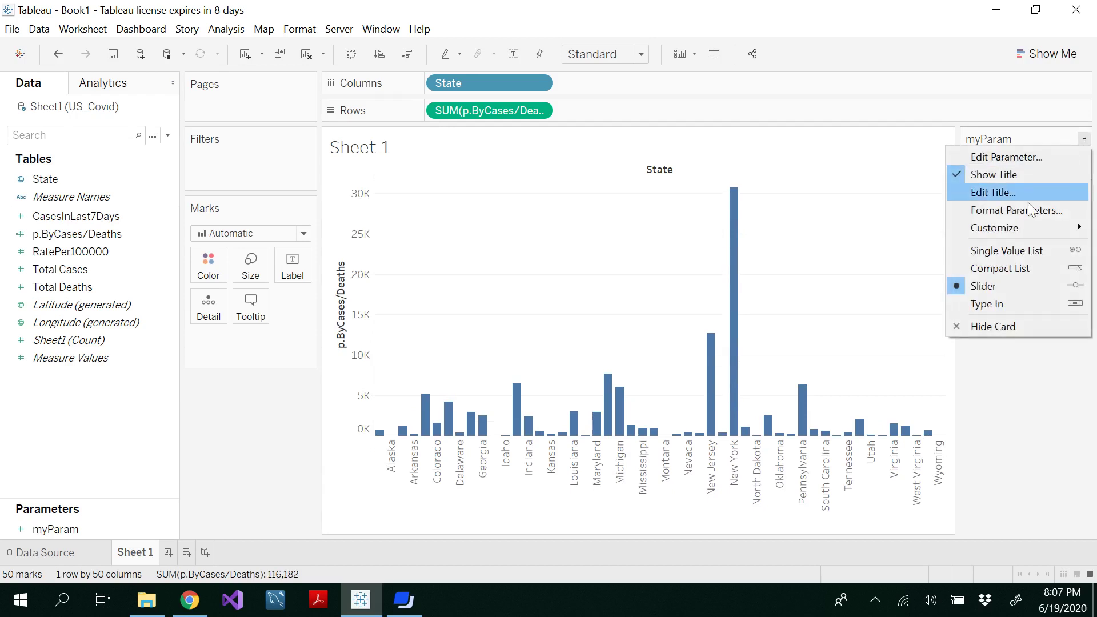
{"action": "left_click", "coordinate": [1010, 267]}
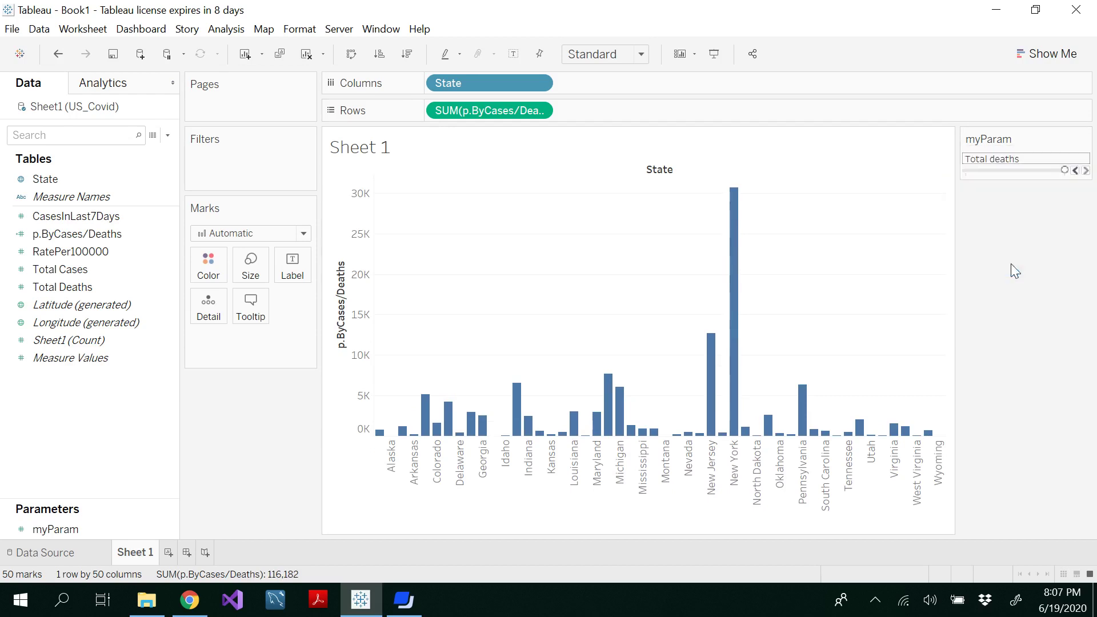
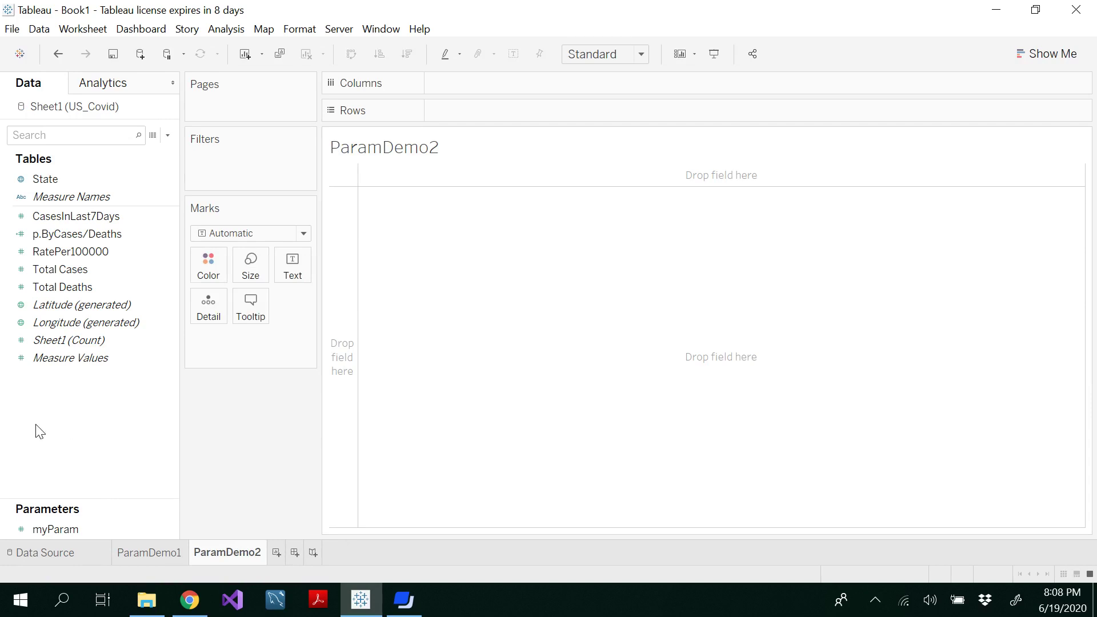
Start a new parameter named "TopNCases" with the Integer data type on the ParamDemo2 sheet
{"action": "right_click", "coordinate": [59, 410]}
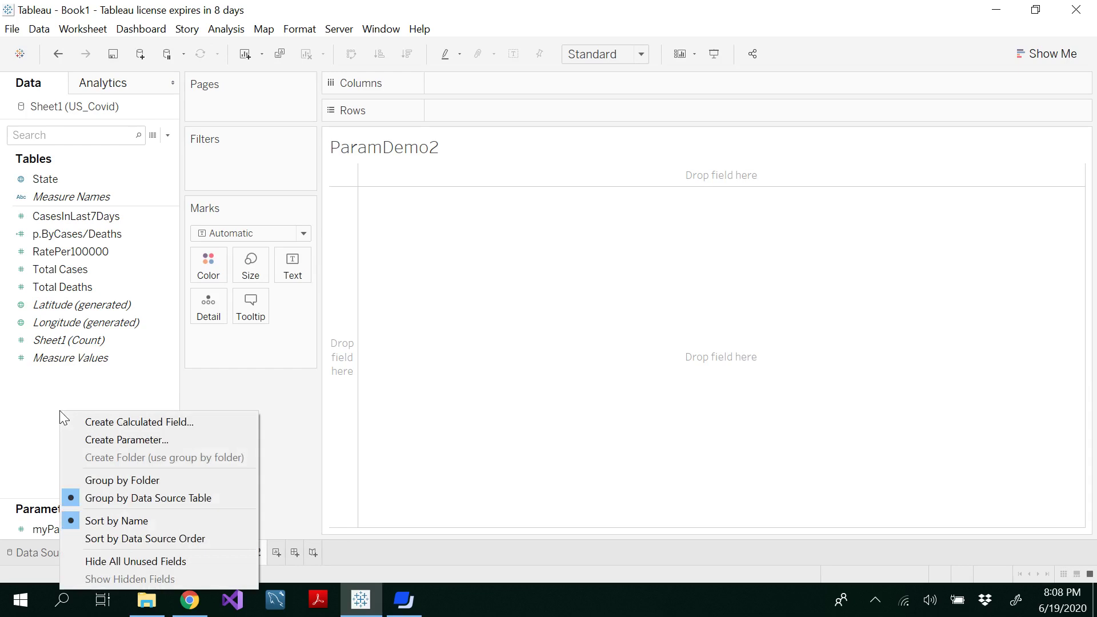
{"action": "left_click", "coordinate": [135, 440]}
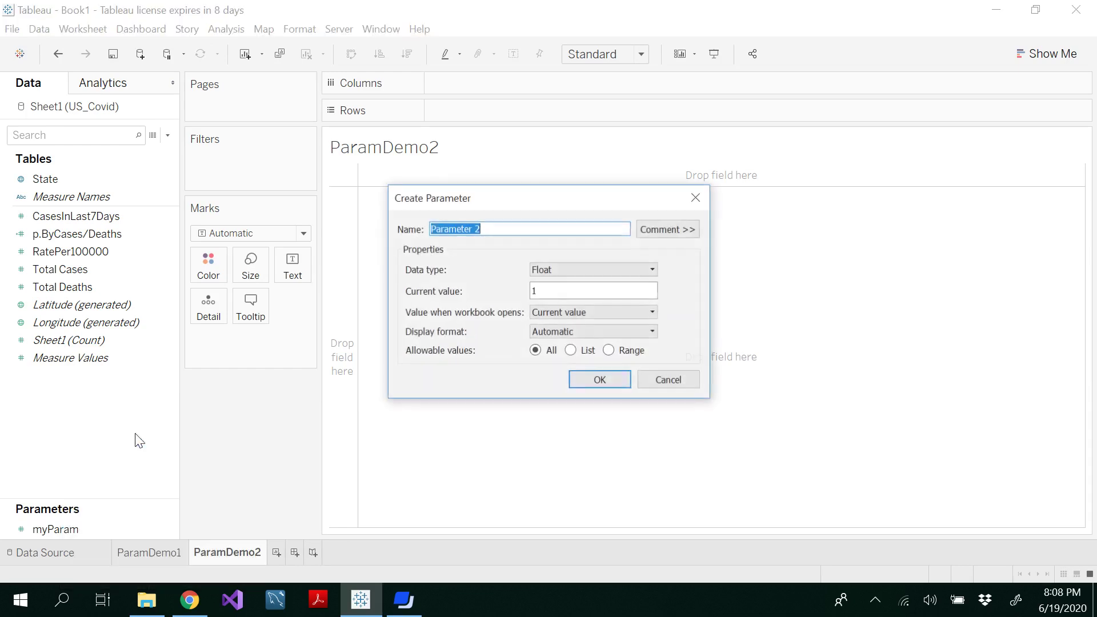
{"action": "left_click", "coordinate": [653, 269]}
{"action": "left_click", "coordinate": [600, 290]}
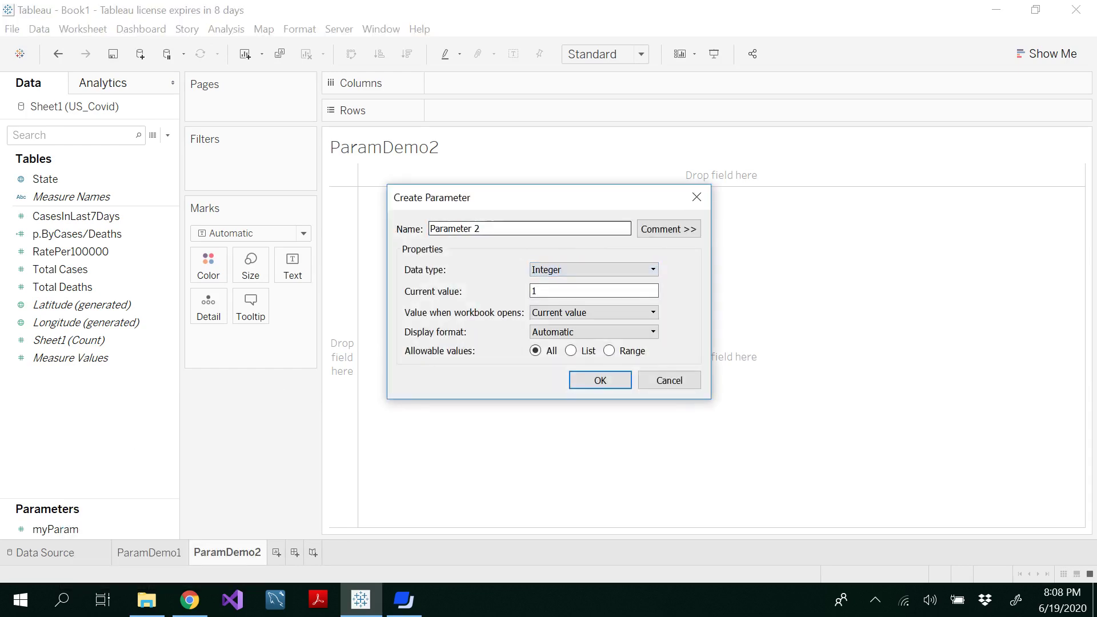
{"action": "left_click_drag", "start_coordinate": [481, 229], "coordinate": [423, 232]}
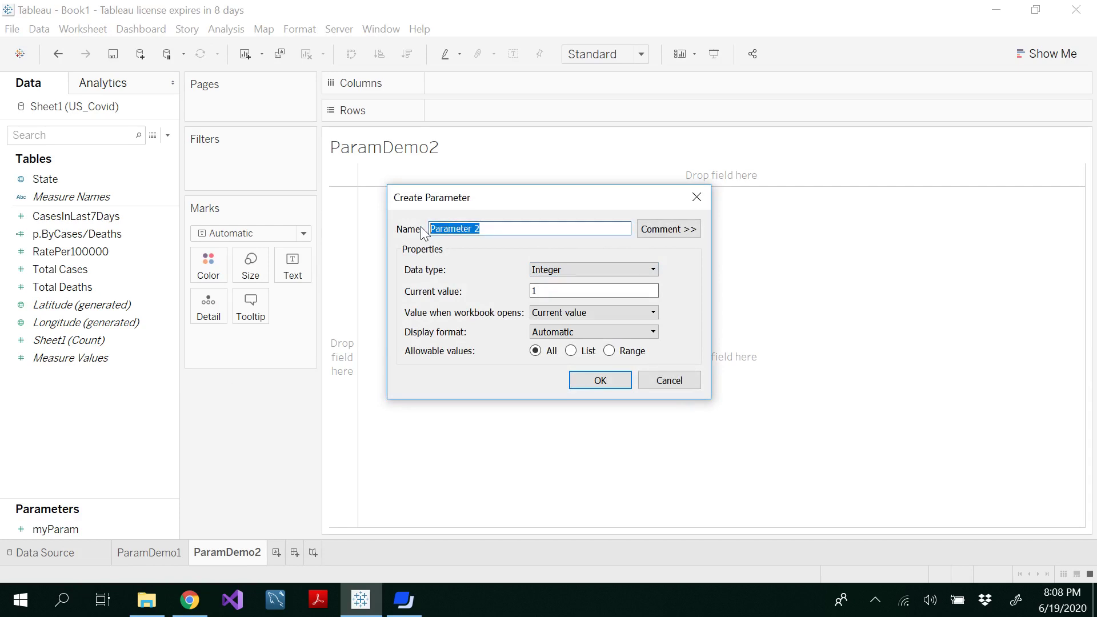
{"action": "type", "text": "TopNCases"}
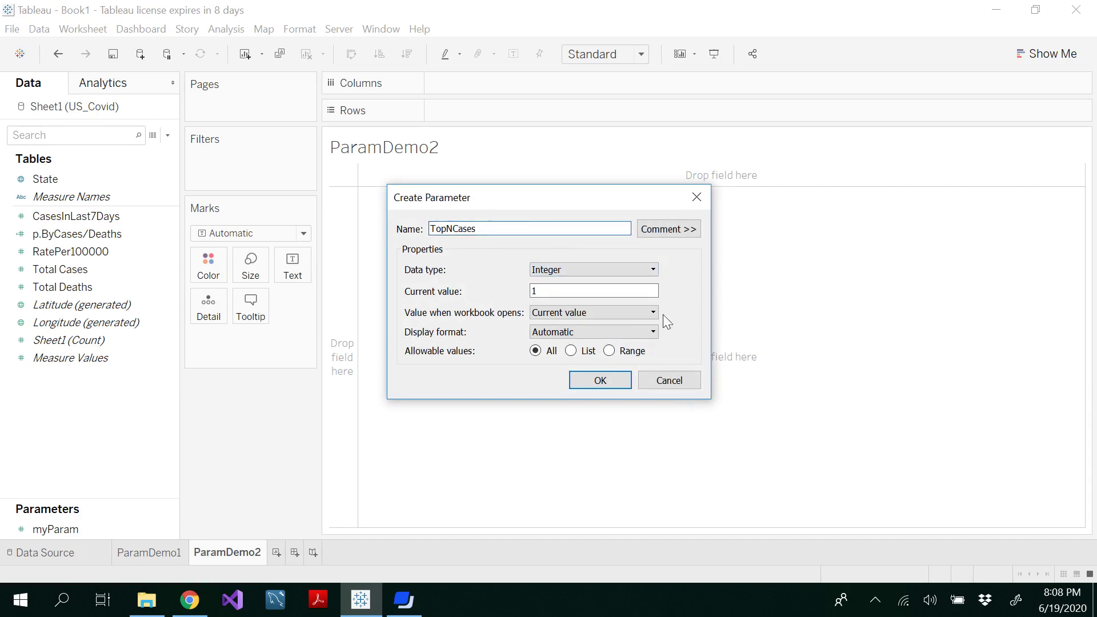
Restrict the parameter's allowable values to a list and make 5 its first value
{"action": "left_click", "coordinate": [571, 351]}
{"action": "left_click_drag", "start_coordinate": [579, 195], "coordinate": [590, 103]}
{"action": "left_click", "coordinate": [457, 323]}
{"action": "type", "text": "1"}
{"action": "left_click", "coordinate": [451, 343]}
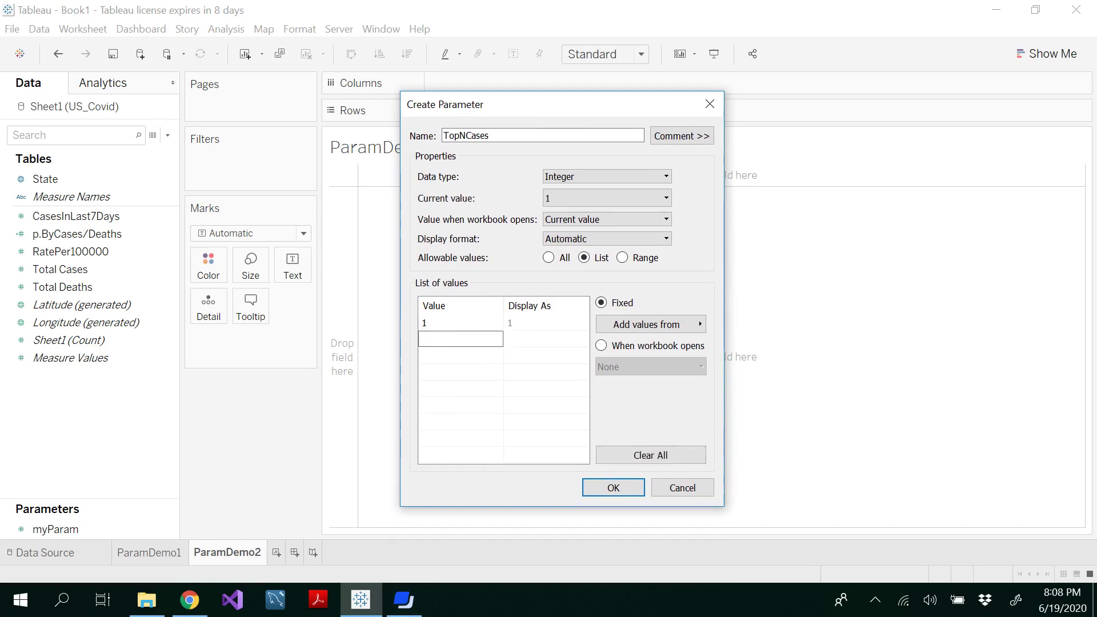
{"action": "left_click", "coordinate": [450, 324]}
{"action": "left_click", "coordinate": [450, 324]}
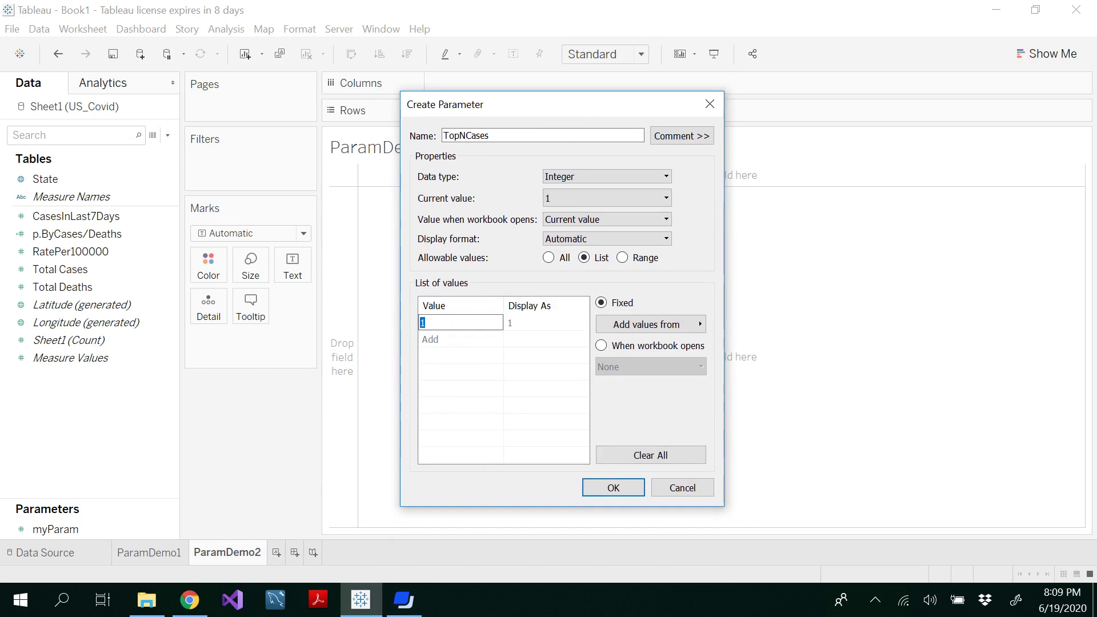
{"action": "type", "text": "5"}
Add the values 10, 20 and 25 to the TopNCases list
{"action": "left_click", "coordinate": [448, 341]}
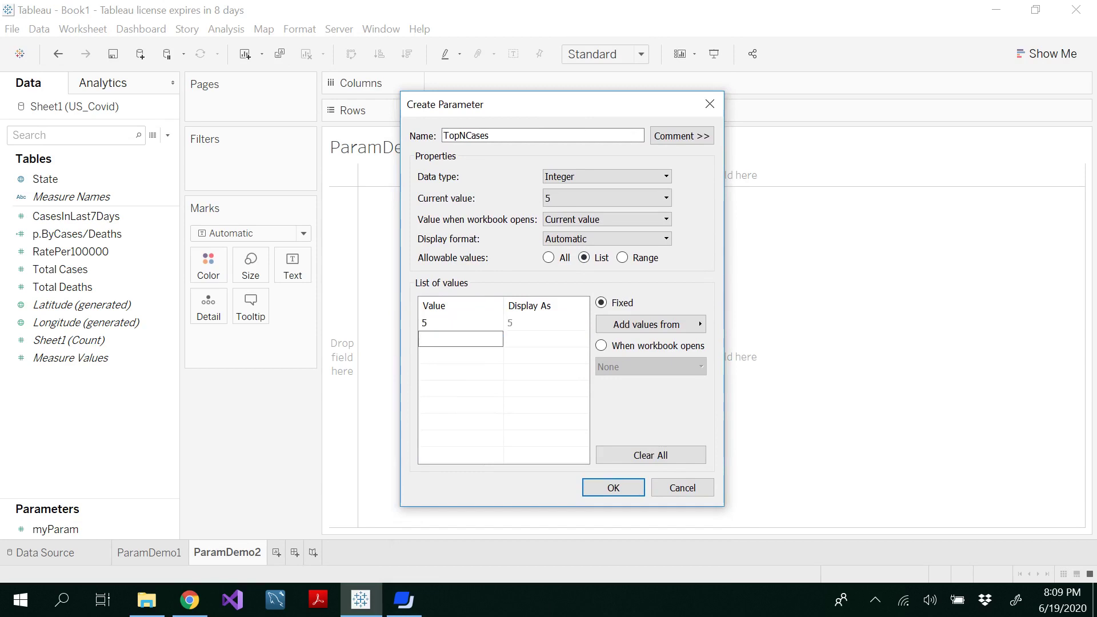
{"action": "type", "text": "10"}
{"action": "key", "text": "Return"}
{"action": "type", "text": "20"}
{"action": "key", "text": "Return"}
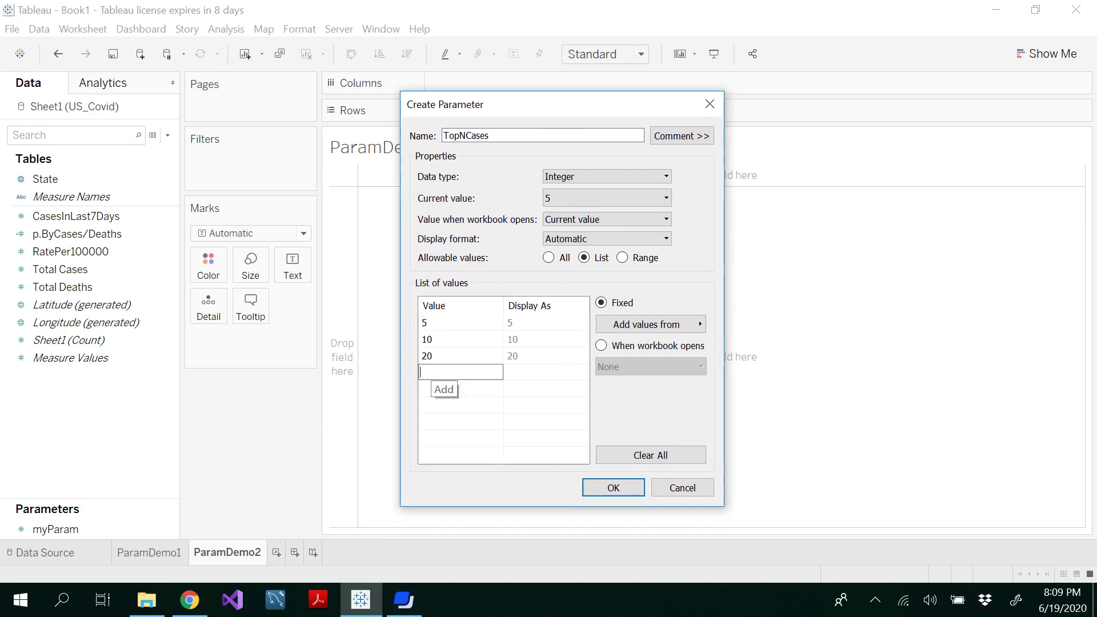
{"action": "type", "text": "25"}
Label the list values "Top 5", "Top 10", "Top 20" and "Top 25", and create the parameter
{"action": "left_click", "coordinate": [523, 323]}
{"action": "left_click", "coordinate": [522, 323]}
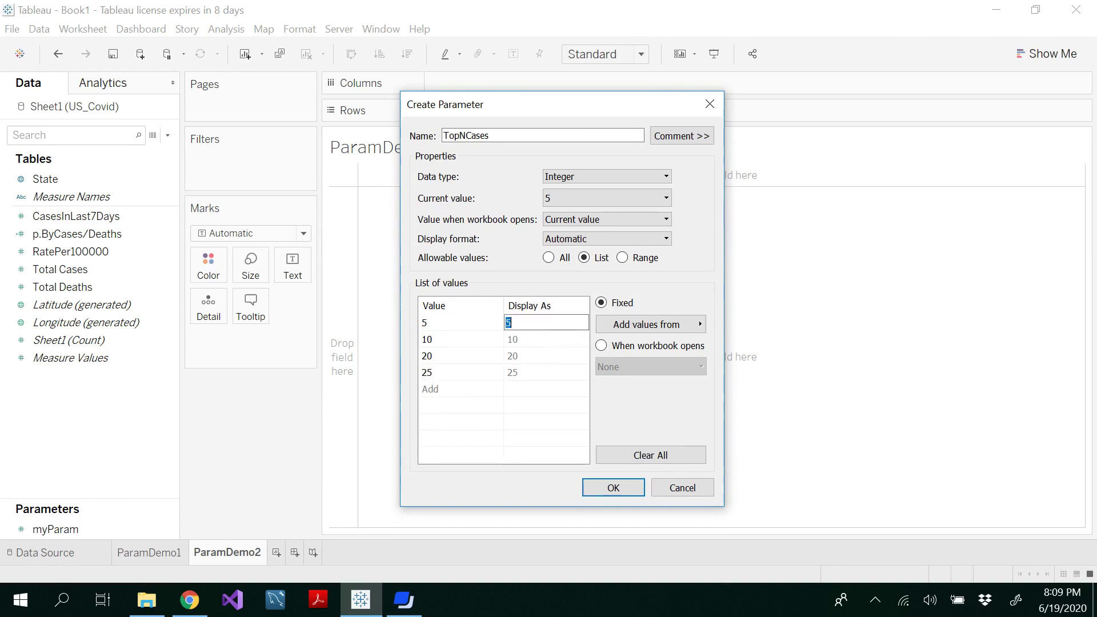
{"action": "type", "text": "Top 5"}
{"action": "left_click", "coordinate": [525, 337]}
{"action": "left_click", "coordinate": [525, 337]}
{"action": "type", "text": "Top 10"}
{"action": "left_click", "coordinate": [522, 356]}
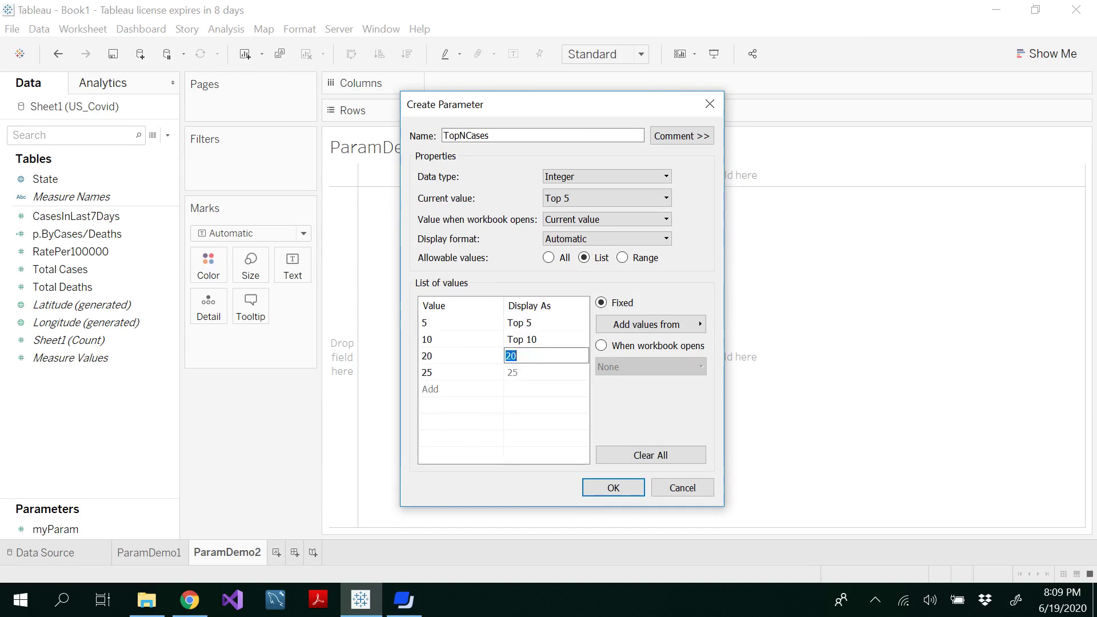
{"action": "type", "text": "Top 20"}
{"action": "left_click", "coordinate": [520, 372]}
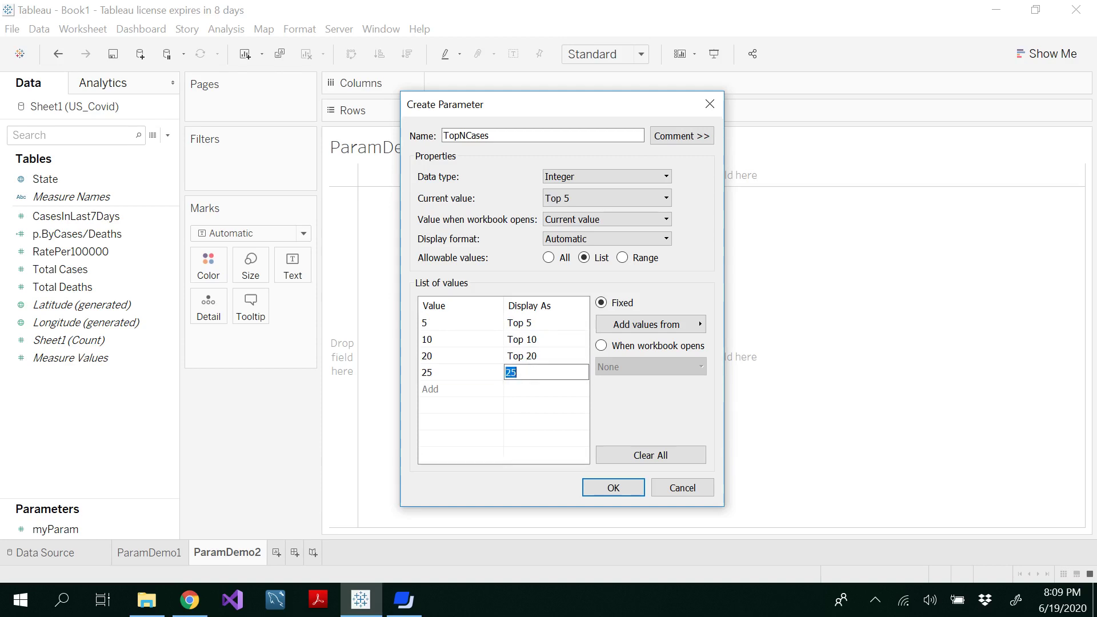
{"action": "type", "text": "Top 25"}
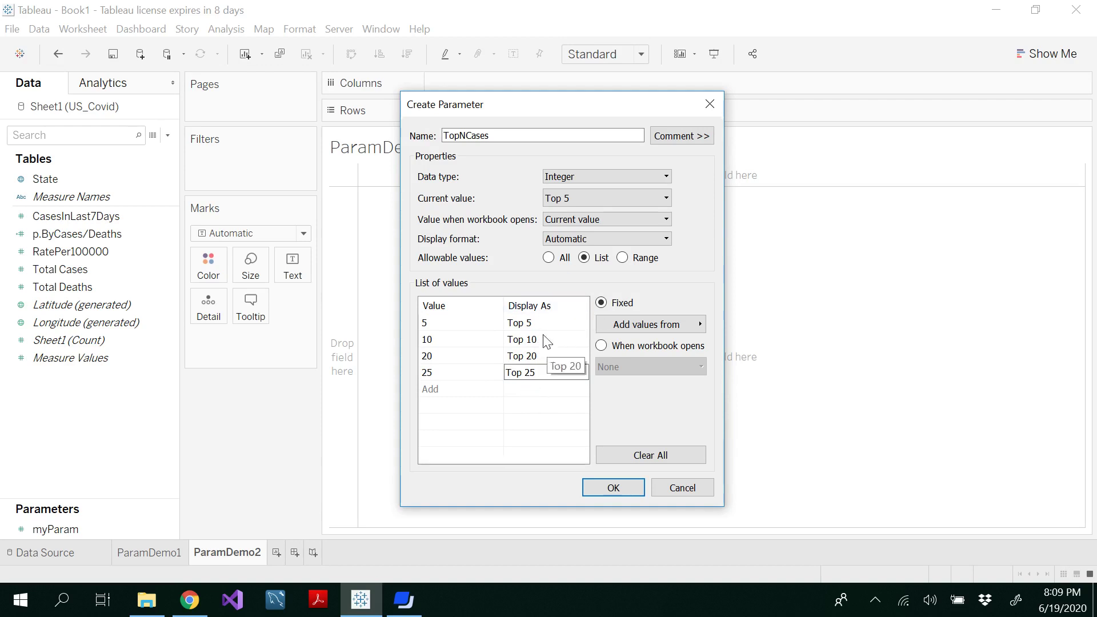
{"action": "left_click", "coordinate": [611, 487]}
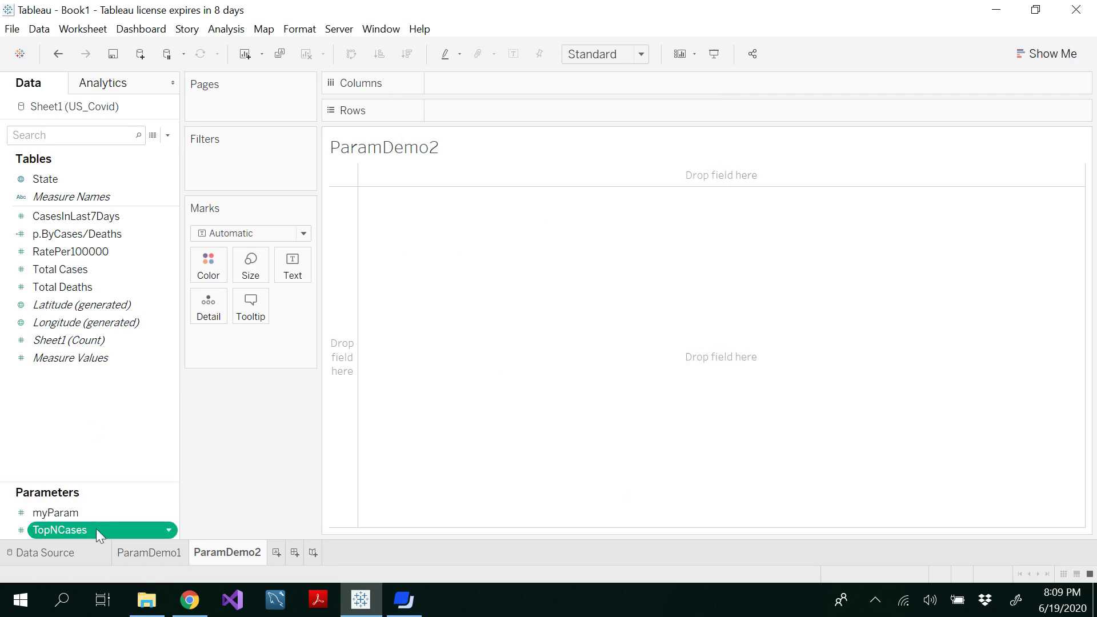
Show the TopNCases parameter control on the sheet and open its list of choices
{"action": "right_click", "coordinate": [96, 529]}
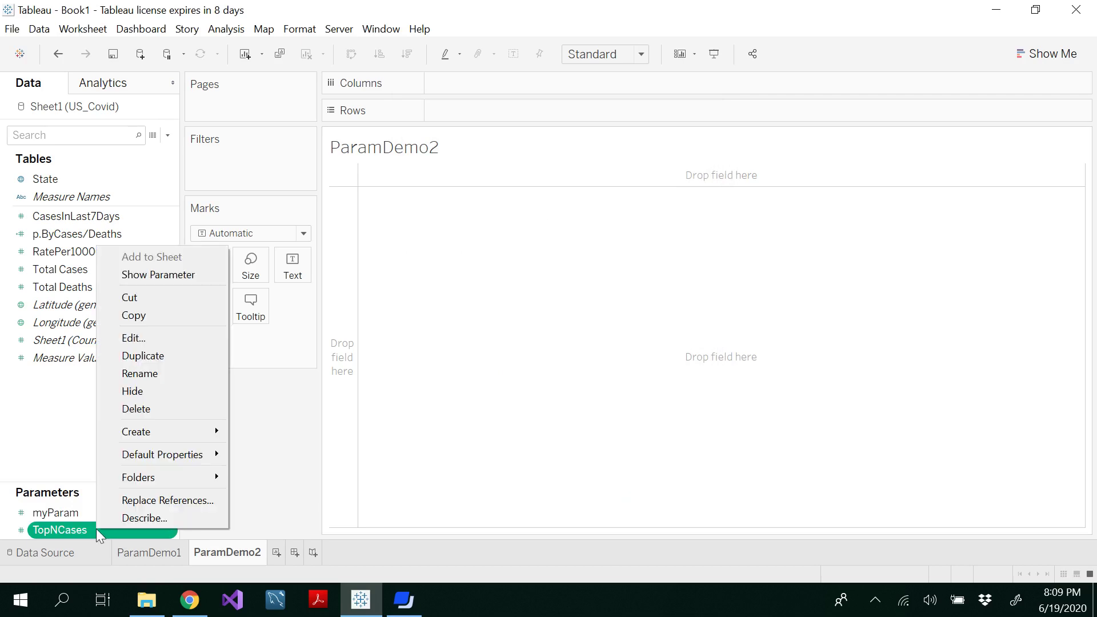
{"action": "left_click", "coordinate": [173, 268]}
{"action": "left_click", "coordinate": [1081, 159]}
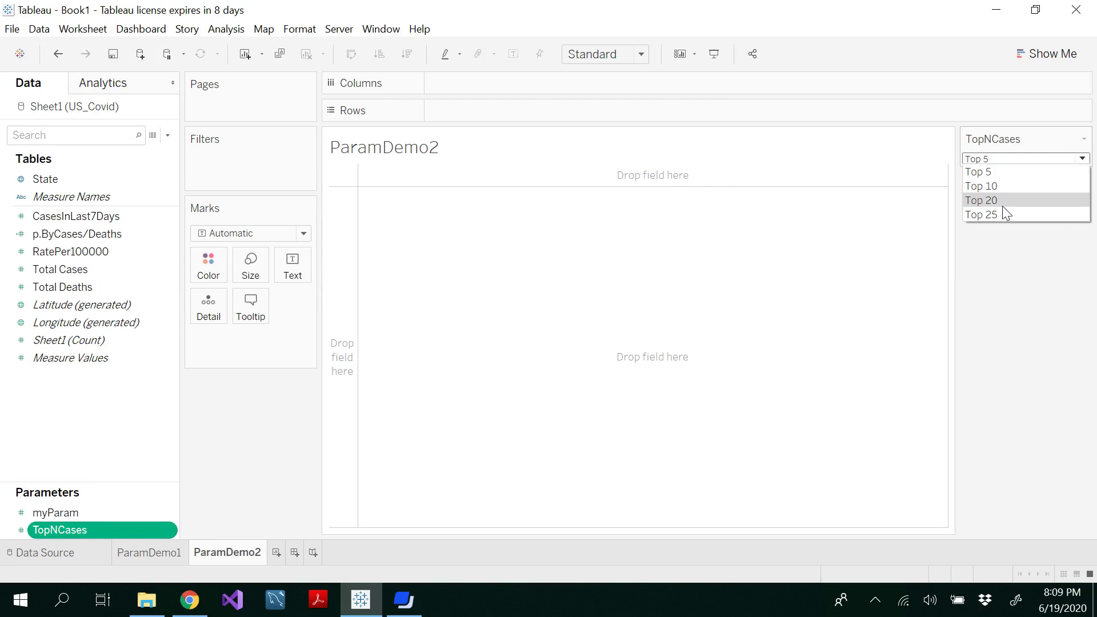
Close the parameter's list of choices and place State on Rows to list the states
{"action": "left_click", "coordinate": [1013, 273]}
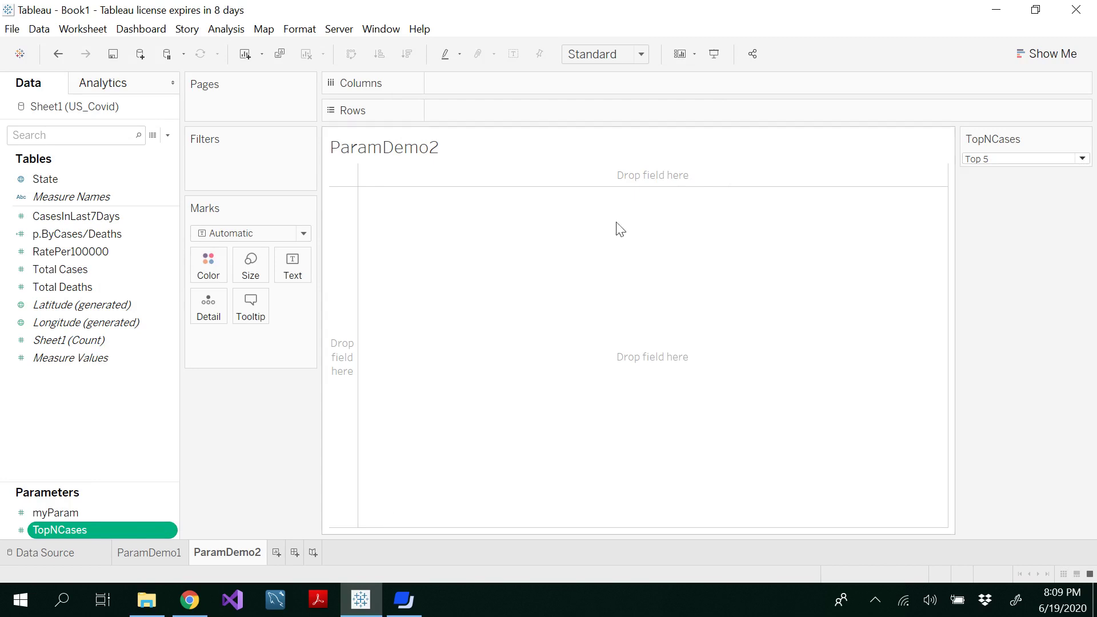
{"action": "left_click_drag", "start_coordinate": [50, 182], "coordinate": [448, 114]}
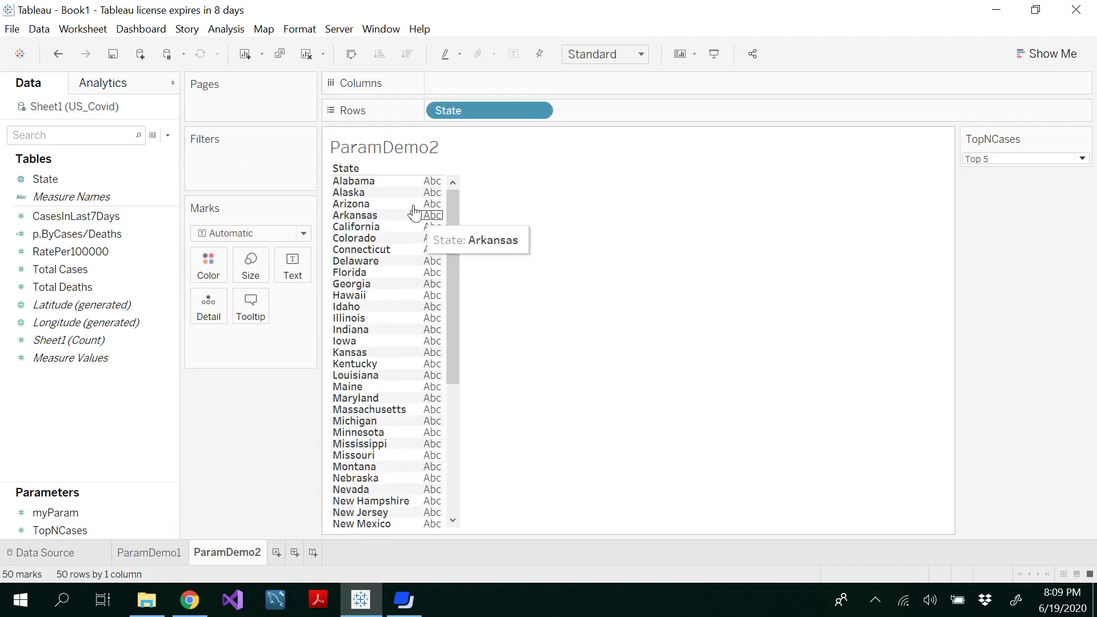
{"action": "left_click_drag", "start_coordinate": [456, 266], "coordinate": [468, 216]}
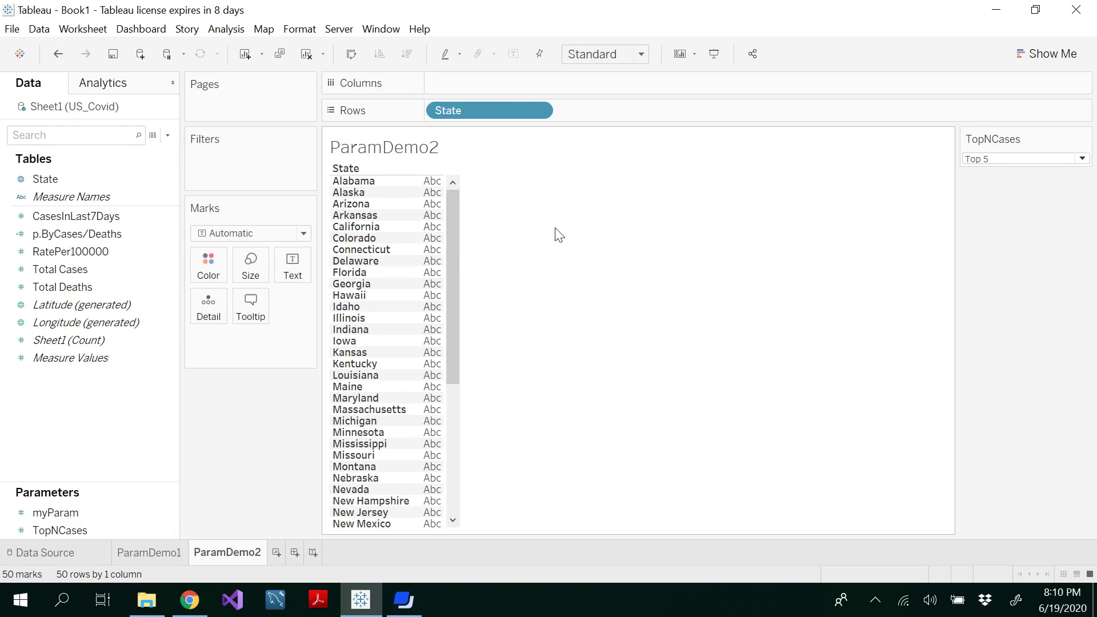
{"action": "left_click", "coordinate": [537, 112]}
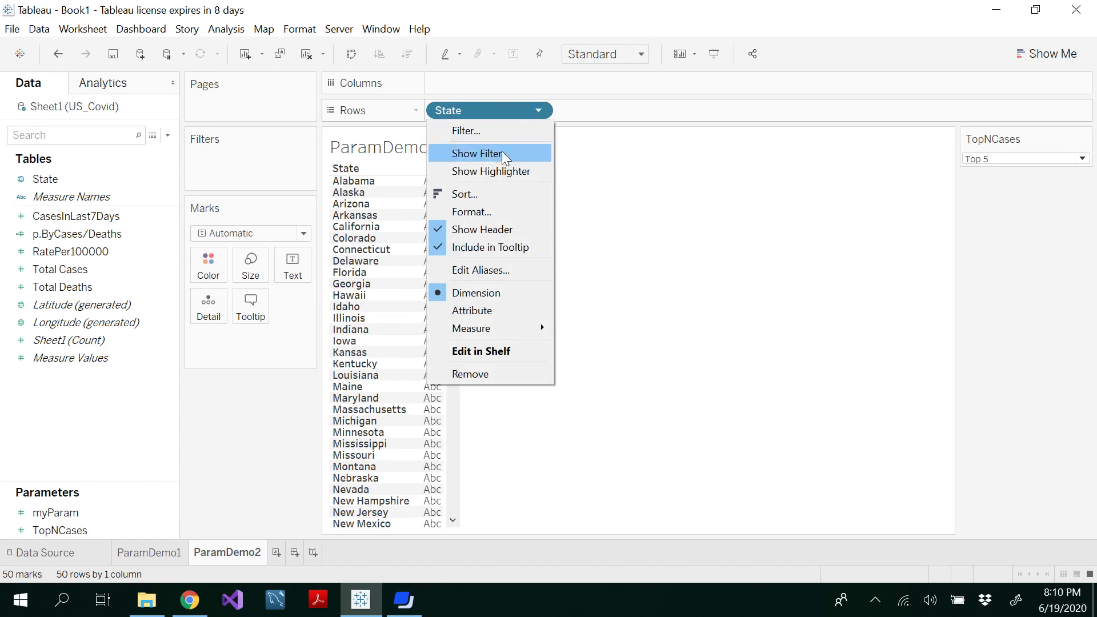
{"action": "left_click", "coordinate": [483, 153]}
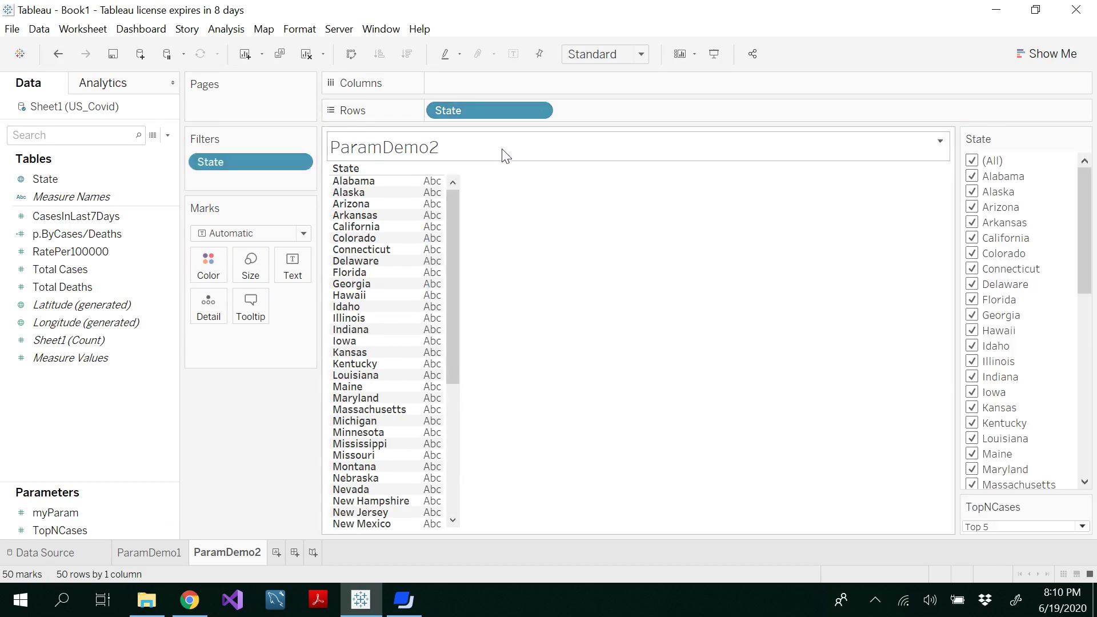
{"action": "left_click_drag", "start_coordinate": [280, 159], "coordinate": [101, 394]}
Filter State to the Top values by field, with the TopNCases parameter as the number of states
{"action": "left_click", "coordinate": [535, 109]}
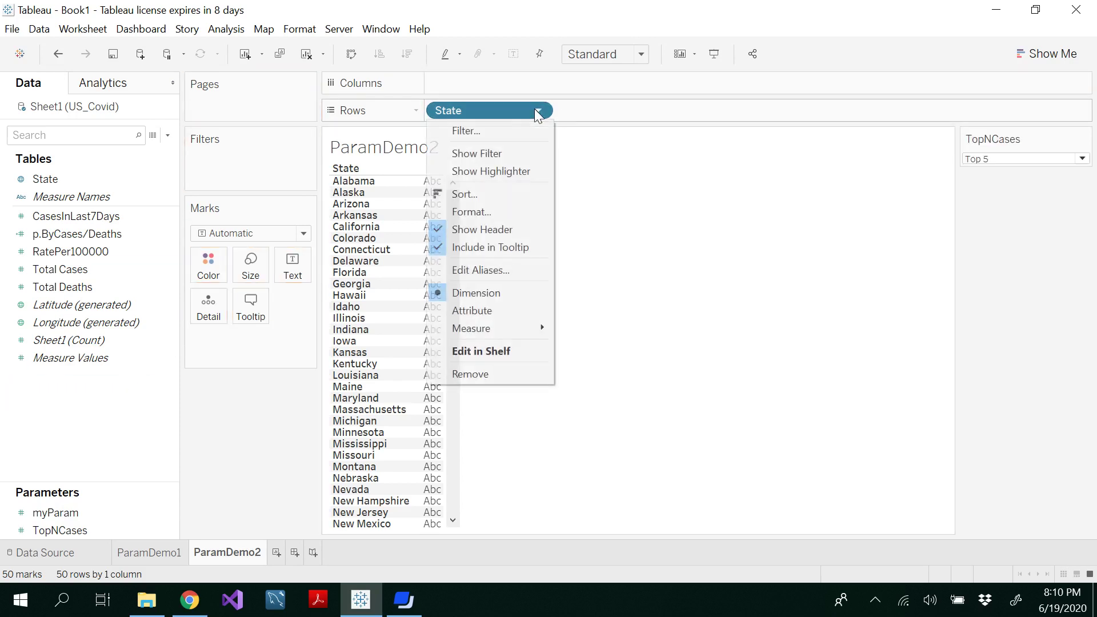
{"action": "left_click", "coordinate": [476, 129]}
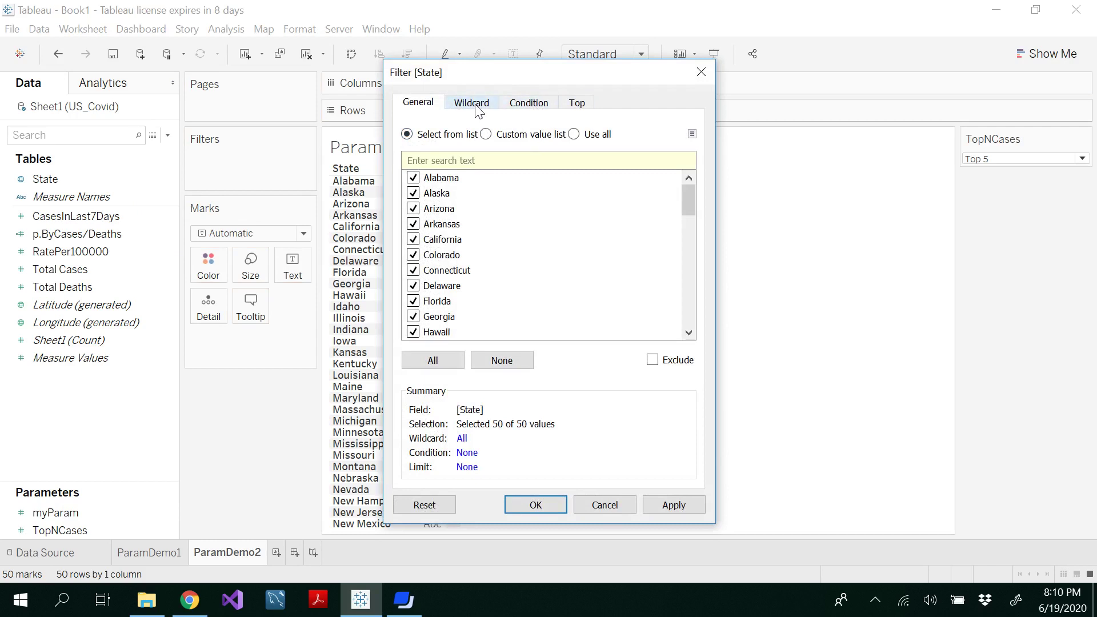
{"action": "left_click", "coordinate": [578, 105]}
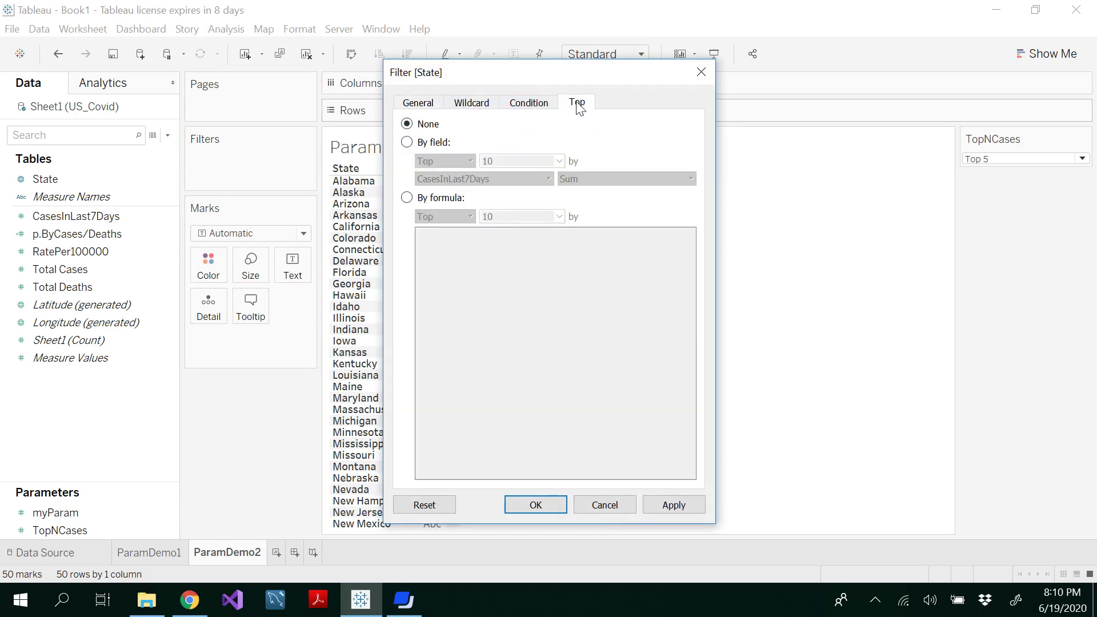
{"action": "left_click", "coordinate": [406, 142]}
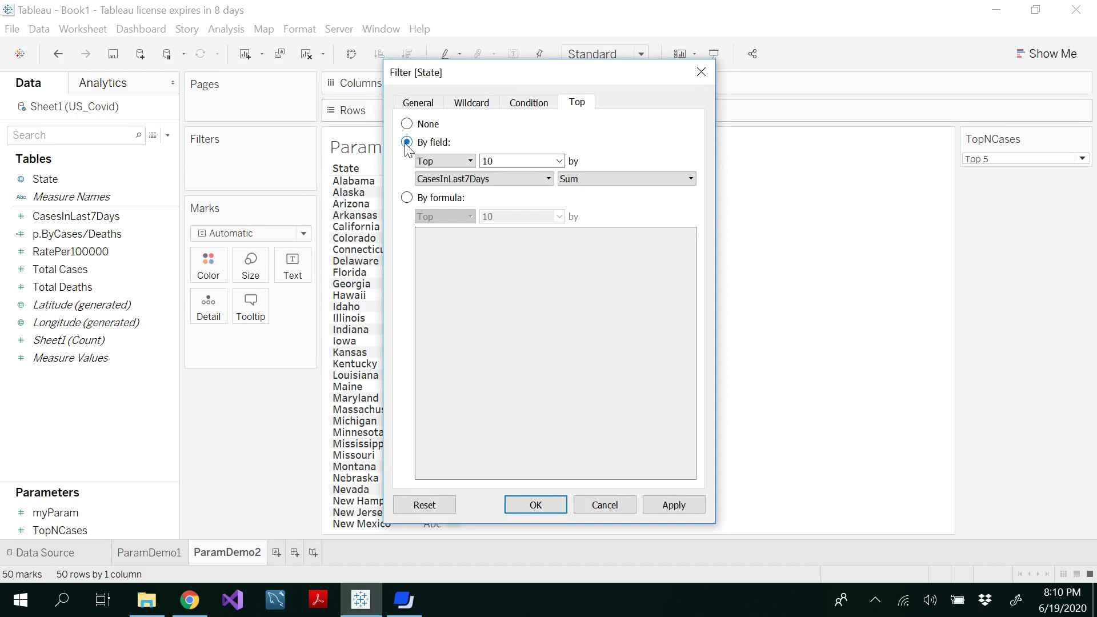
{"action": "left_click", "coordinate": [471, 160]}
{"action": "left_click", "coordinate": [453, 171]}
{"action": "left_click", "coordinate": [559, 162]}
{"action": "left_click", "coordinate": [559, 162]}
{"action": "left_click", "coordinate": [559, 161]}
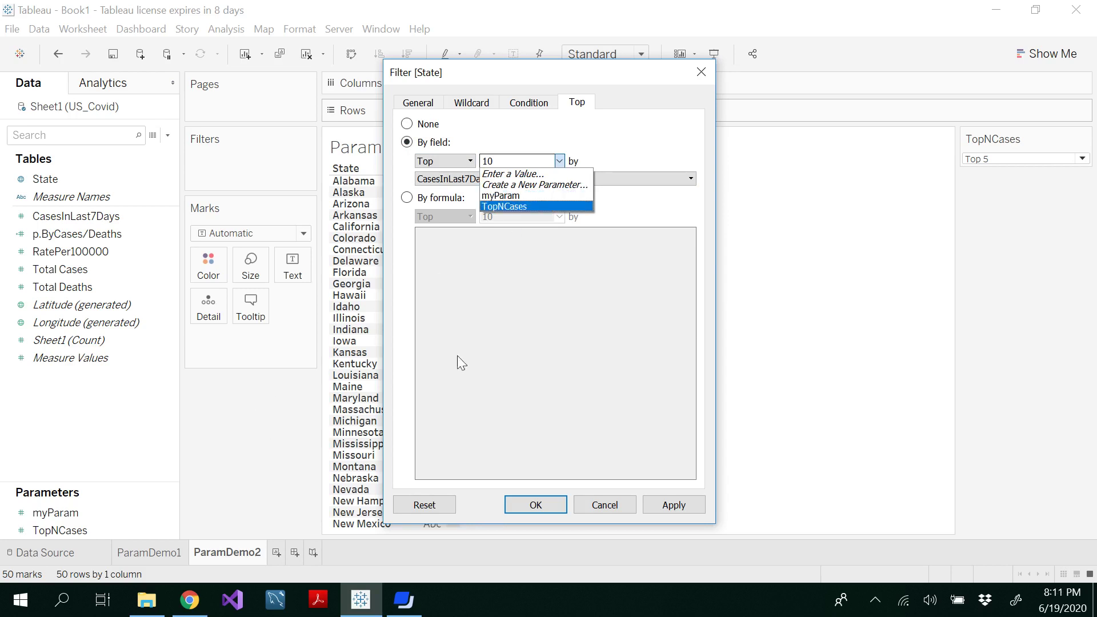
{"action": "left_click", "coordinate": [512, 205]}
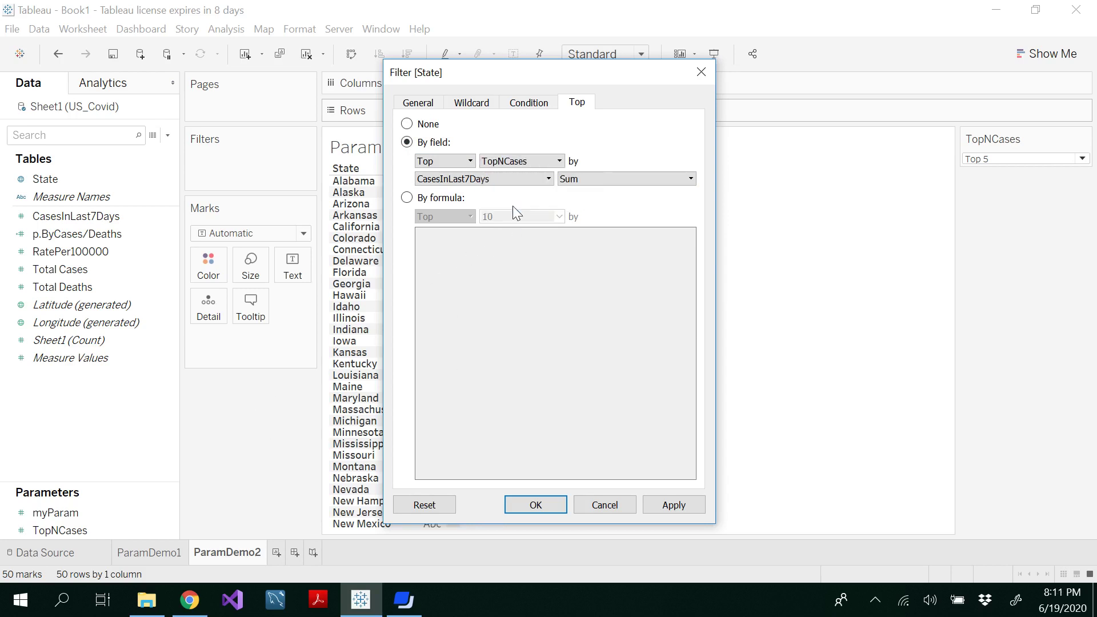
Rank the State filter by the Sum of Total Cases and apply the filter
{"action": "left_click", "coordinate": [547, 181]}
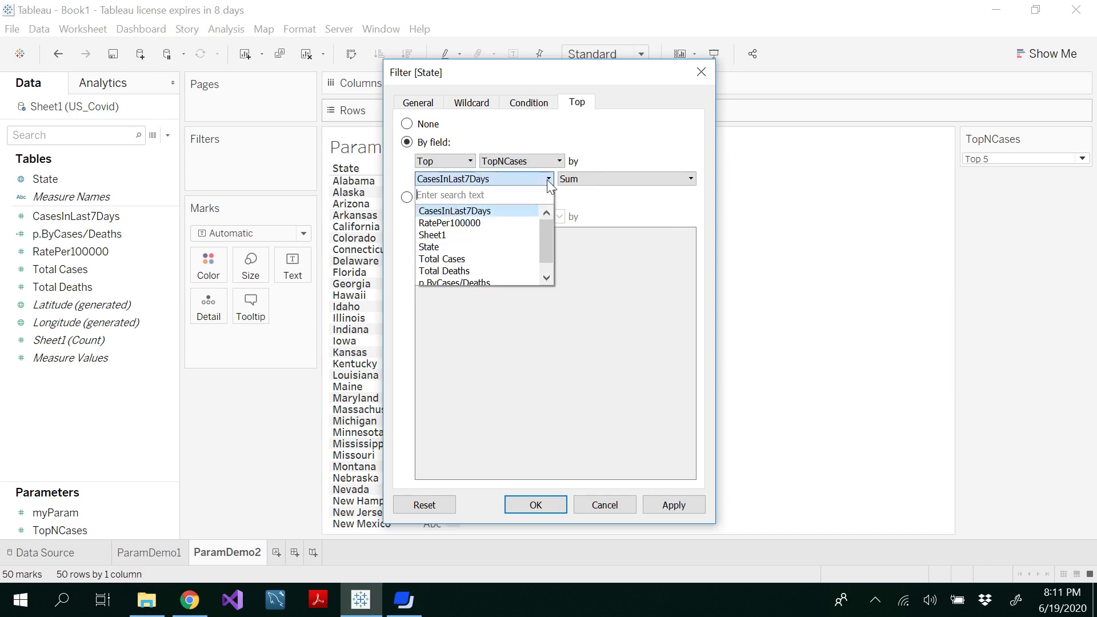
{"action": "left_click", "coordinate": [491, 259]}
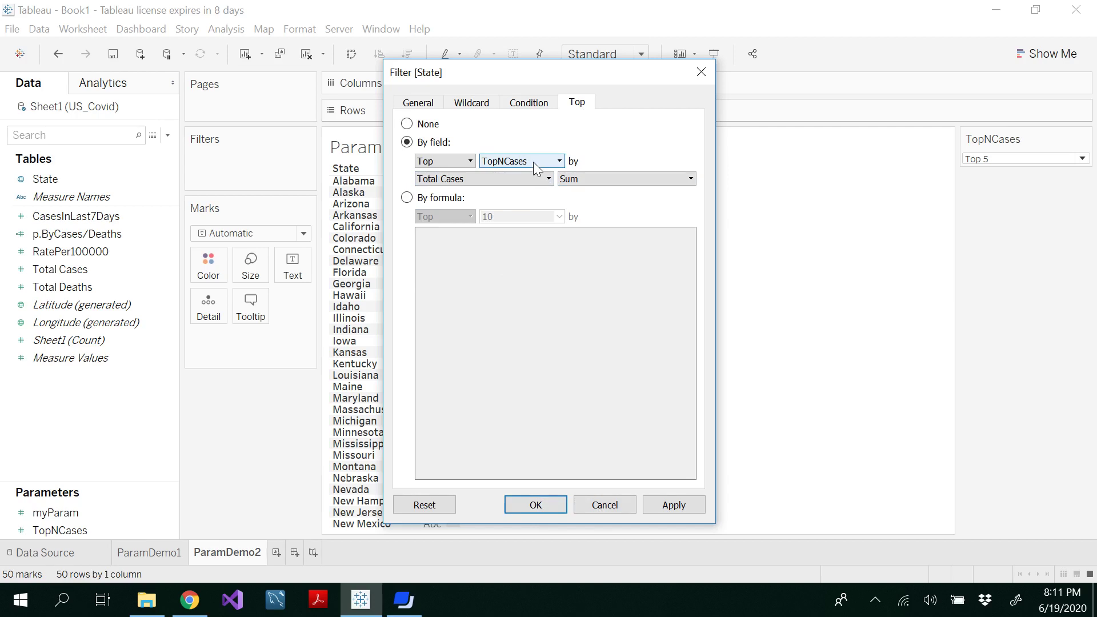
{"action": "left_click", "coordinate": [534, 502]}
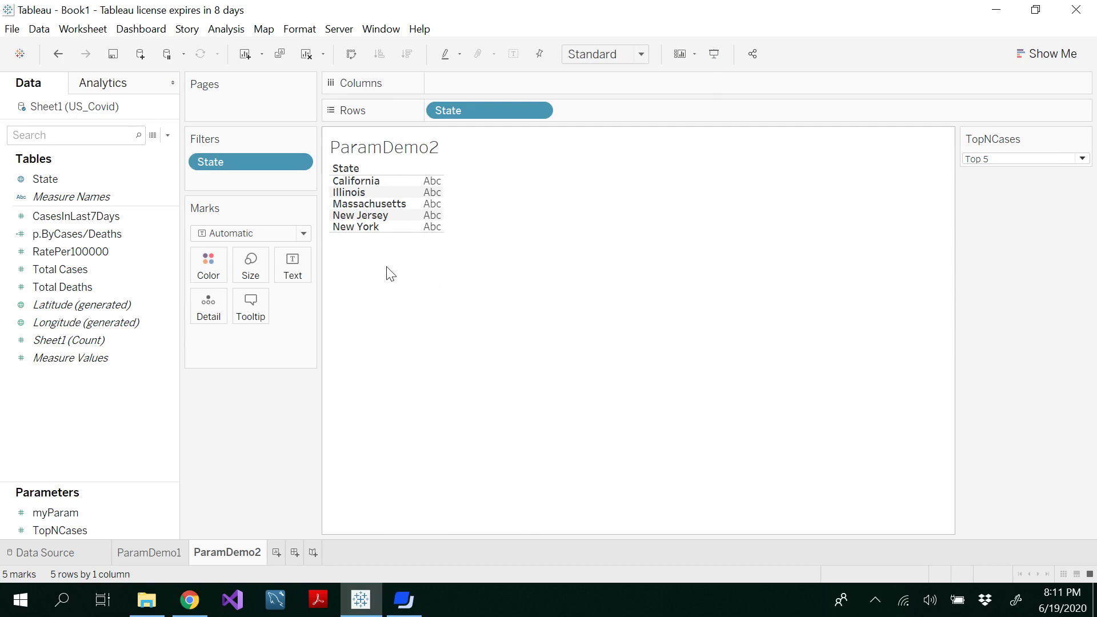
Add Total Cases to the marks as a text value for each state
{"action": "left_click", "coordinate": [68, 269]}
{"action": "left_click_drag", "start_coordinate": [66, 269], "coordinate": [300, 261]}
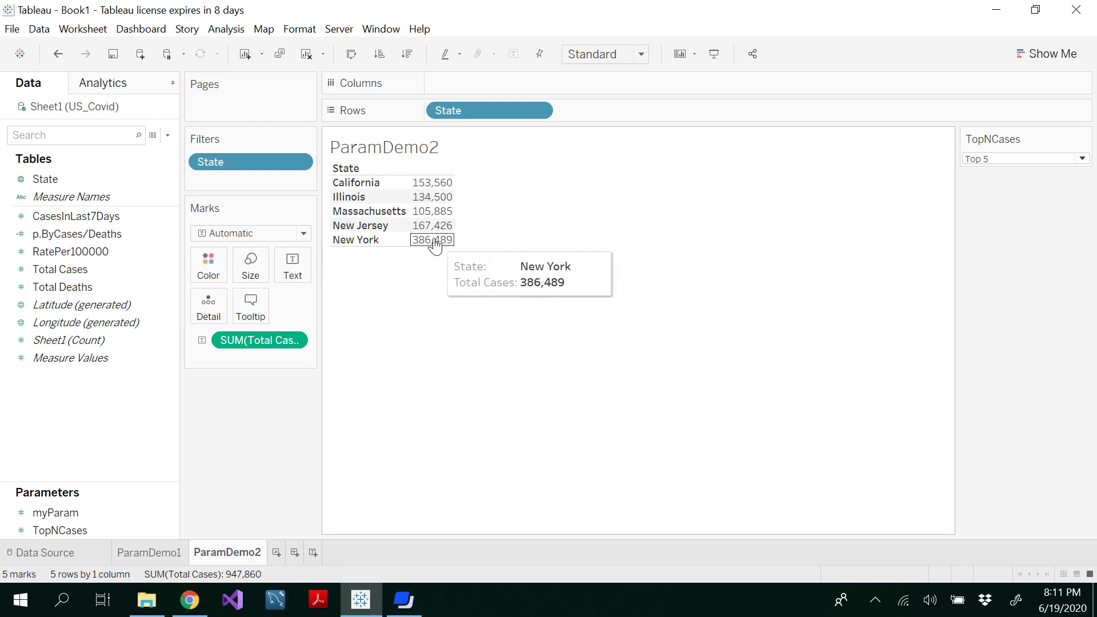
Switch the TopNCases parameter to Top 20, to Top 25, and finally to Top 10
{"action": "left_click", "coordinate": [1082, 158]}
{"action": "left_click", "coordinate": [1014, 198]}
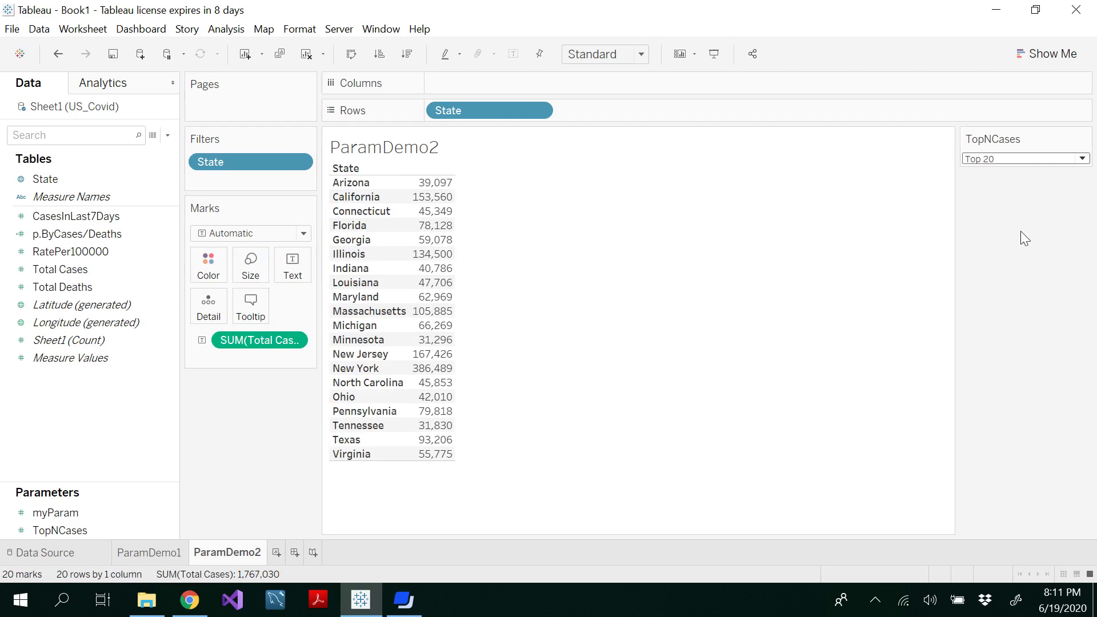
{"action": "left_click", "coordinate": [1081, 158]}
{"action": "left_click", "coordinate": [1032, 212]}
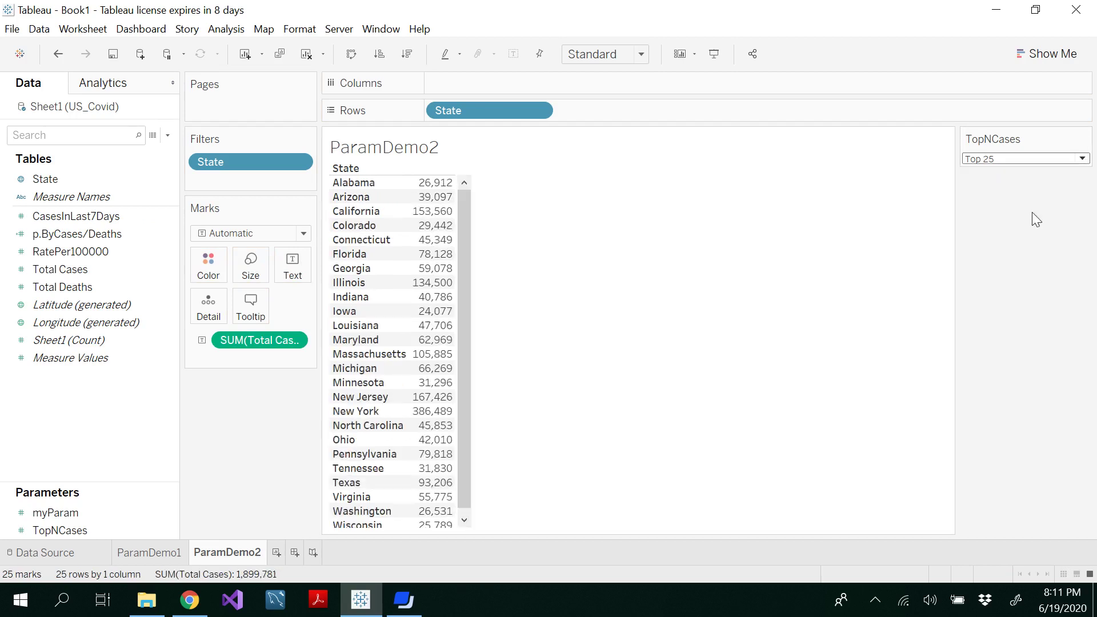
{"action": "left_click", "coordinate": [1082, 158]}
{"action": "left_click", "coordinate": [1006, 183]}
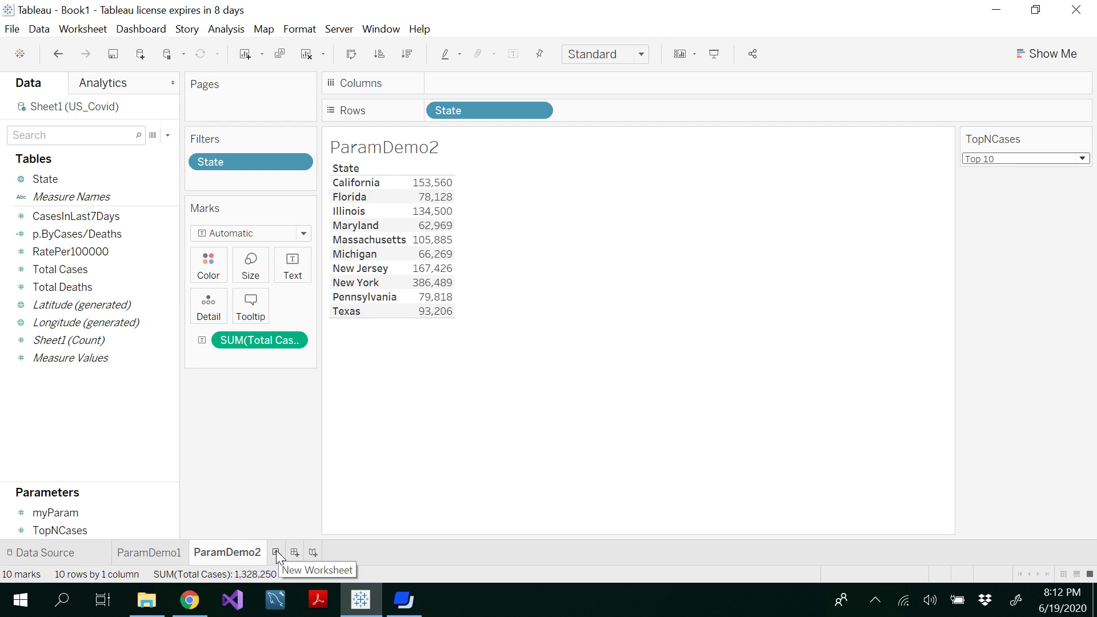
Open the TopNCases parameter's definition, review its list of values and display labels, and close it
{"action": "left_click", "coordinate": [49, 531]}
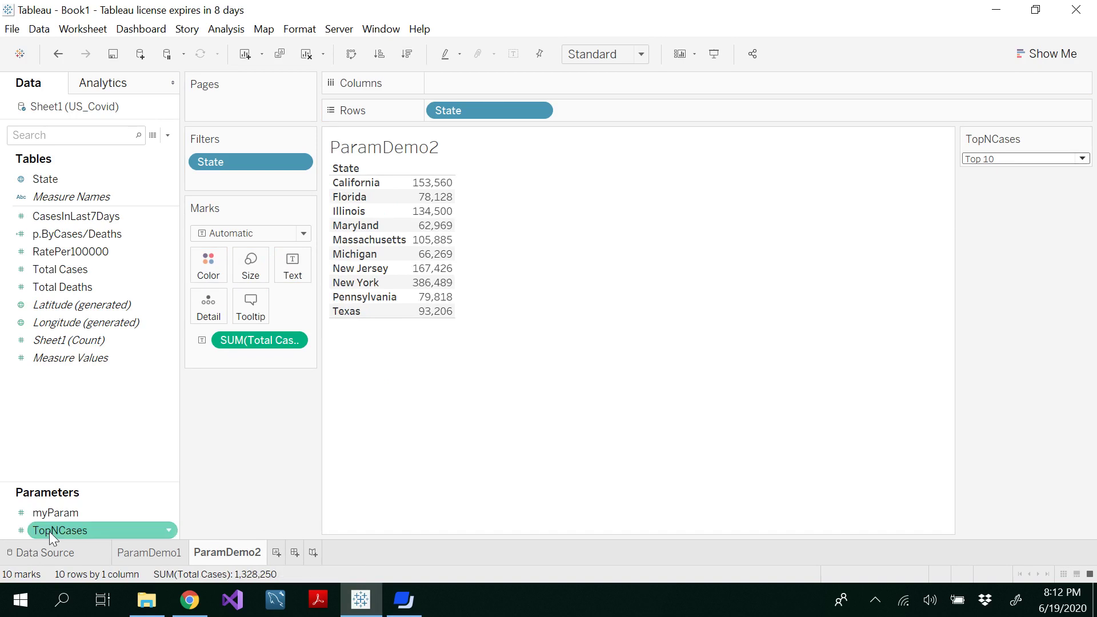
{"action": "right_click", "coordinate": [50, 531]}
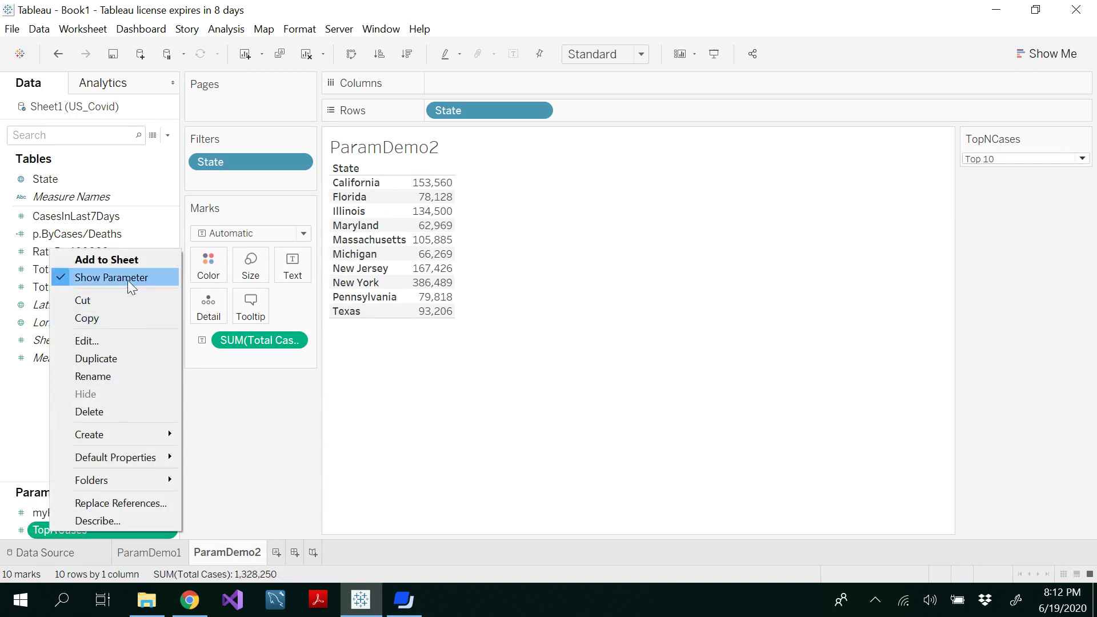
{"action": "left_click", "coordinate": [106, 340]}
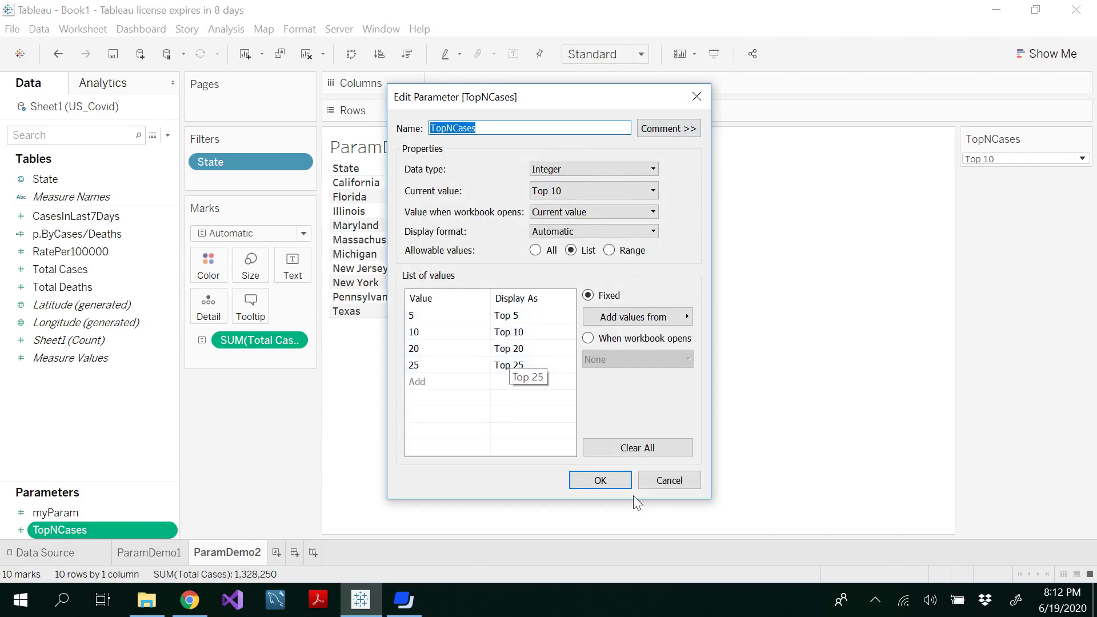
{"action": "left_click", "coordinate": [600, 481]}
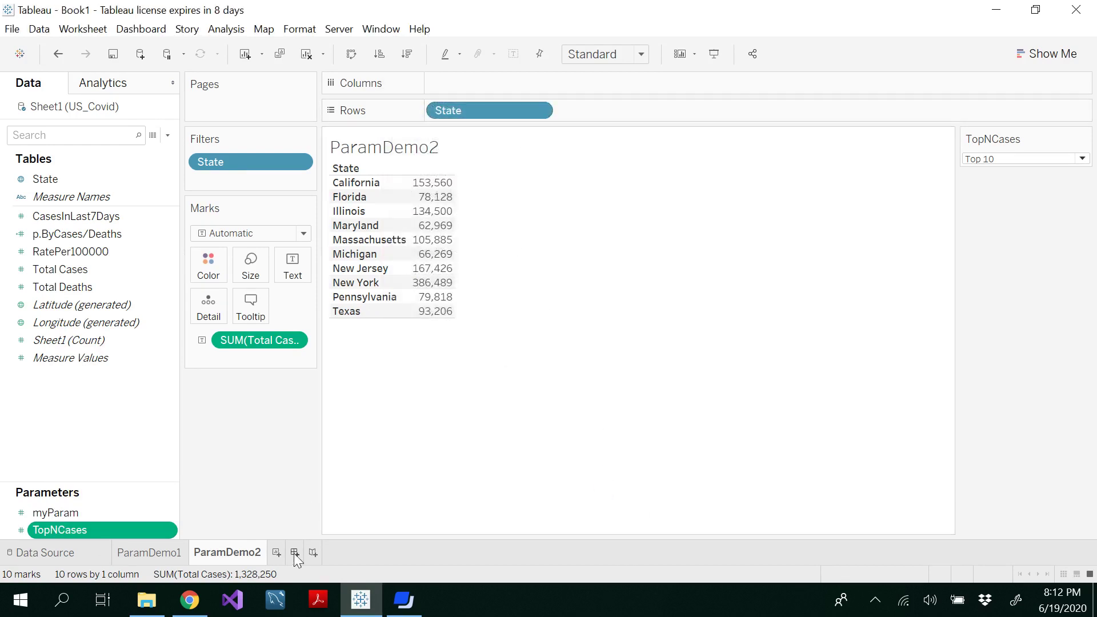
Review the State filter's Top settings, including the choices for its number of values, and close without changes
{"action": "left_click", "coordinate": [536, 111]}
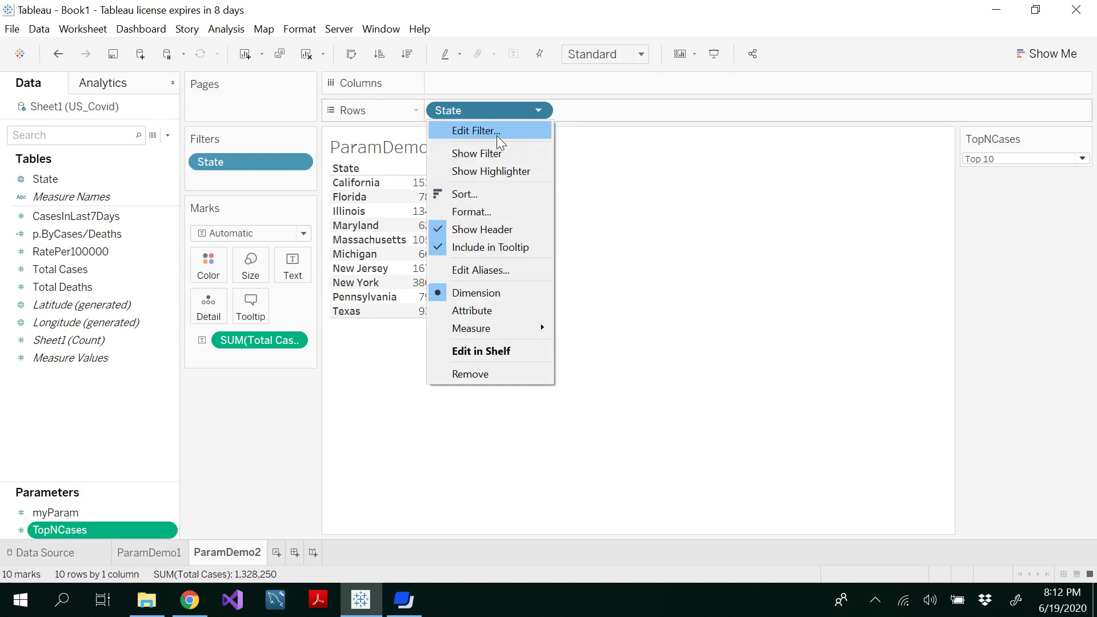
{"action": "left_click", "coordinate": [495, 133]}
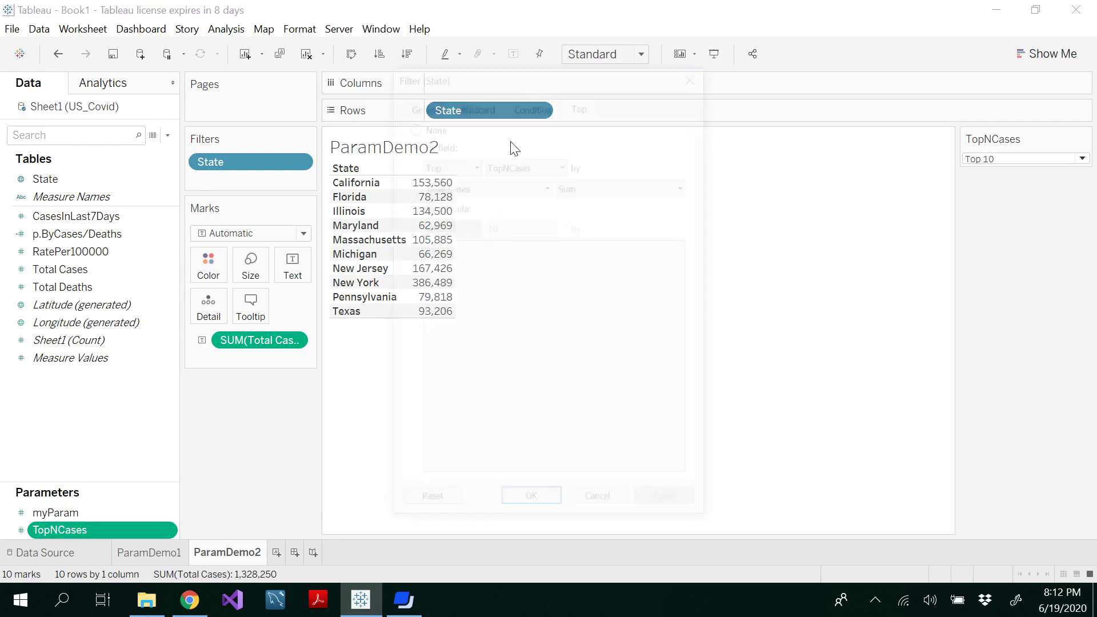
{"action": "left_click", "coordinate": [472, 165]}
{"action": "left_click", "coordinate": [625, 146]}
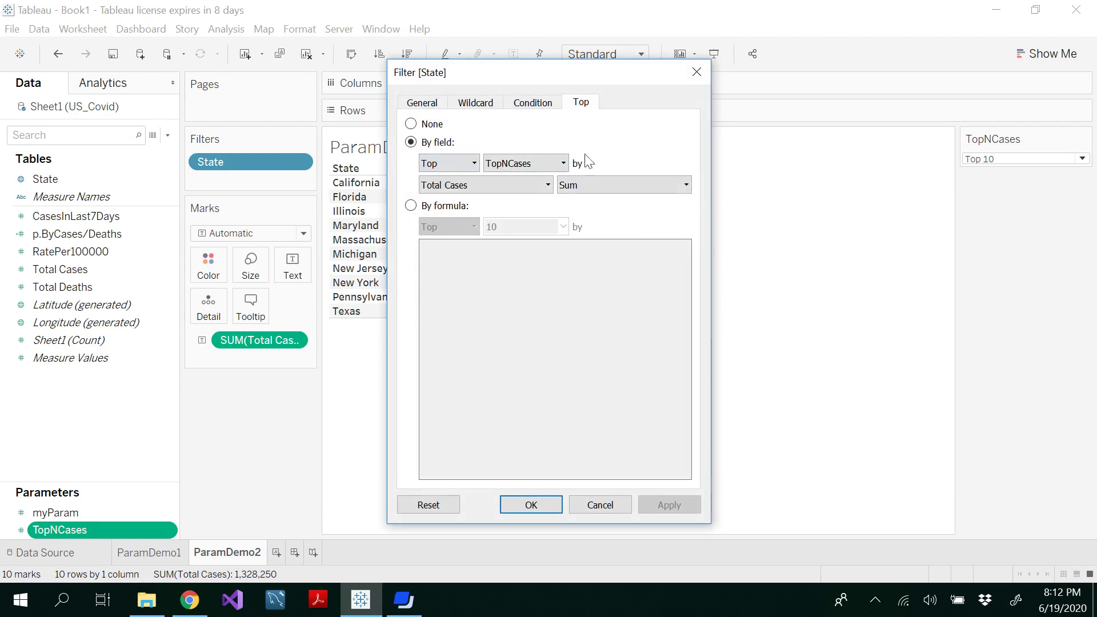
{"action": "left_click", "coordinate": [563, 164]}
{"action": "left_click", "coordinate": [609, 153]}
{"action": "left_click", "coordinate": [695, 73]}
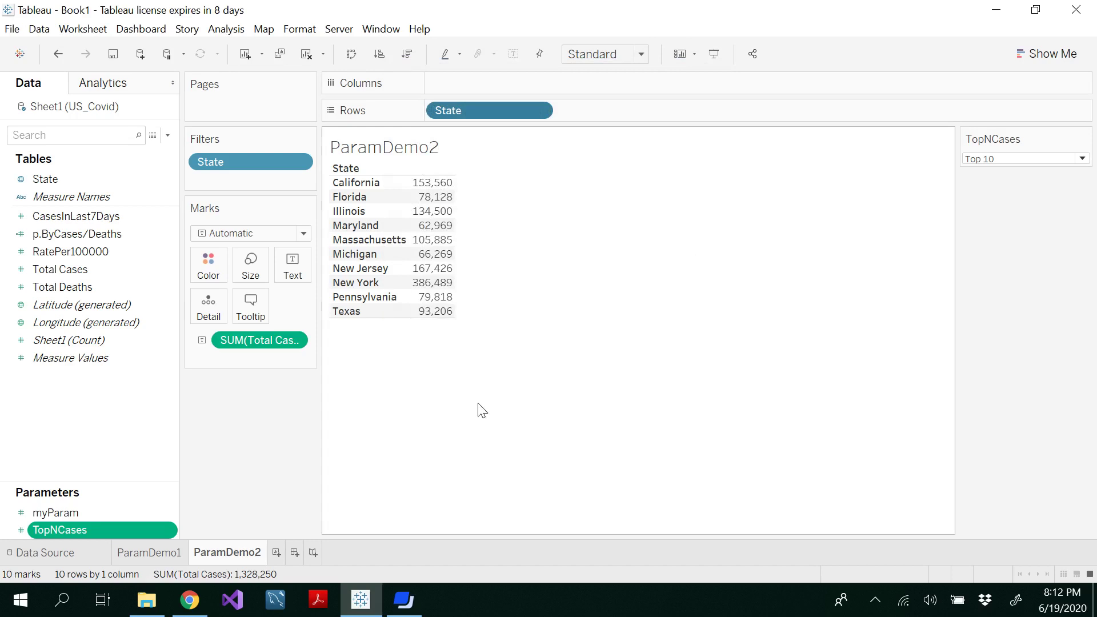